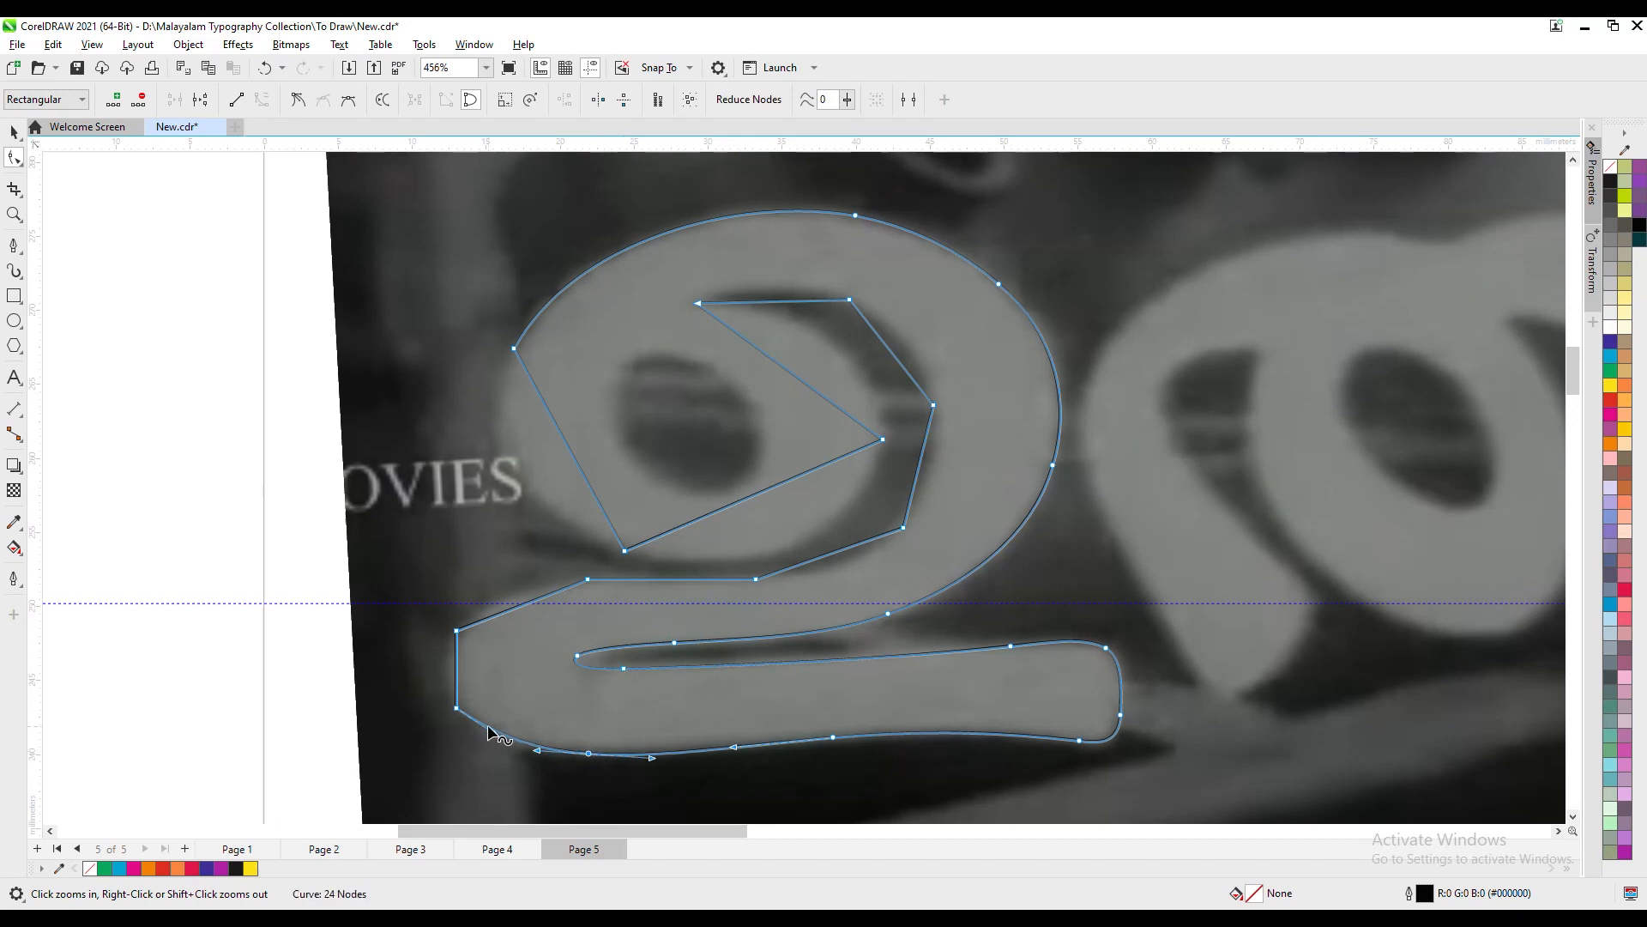
- Round the left end of the first letter's bottom stroke by adjusting its nodes to match the photo
double_click(459, 700)
double_click(484, 614)
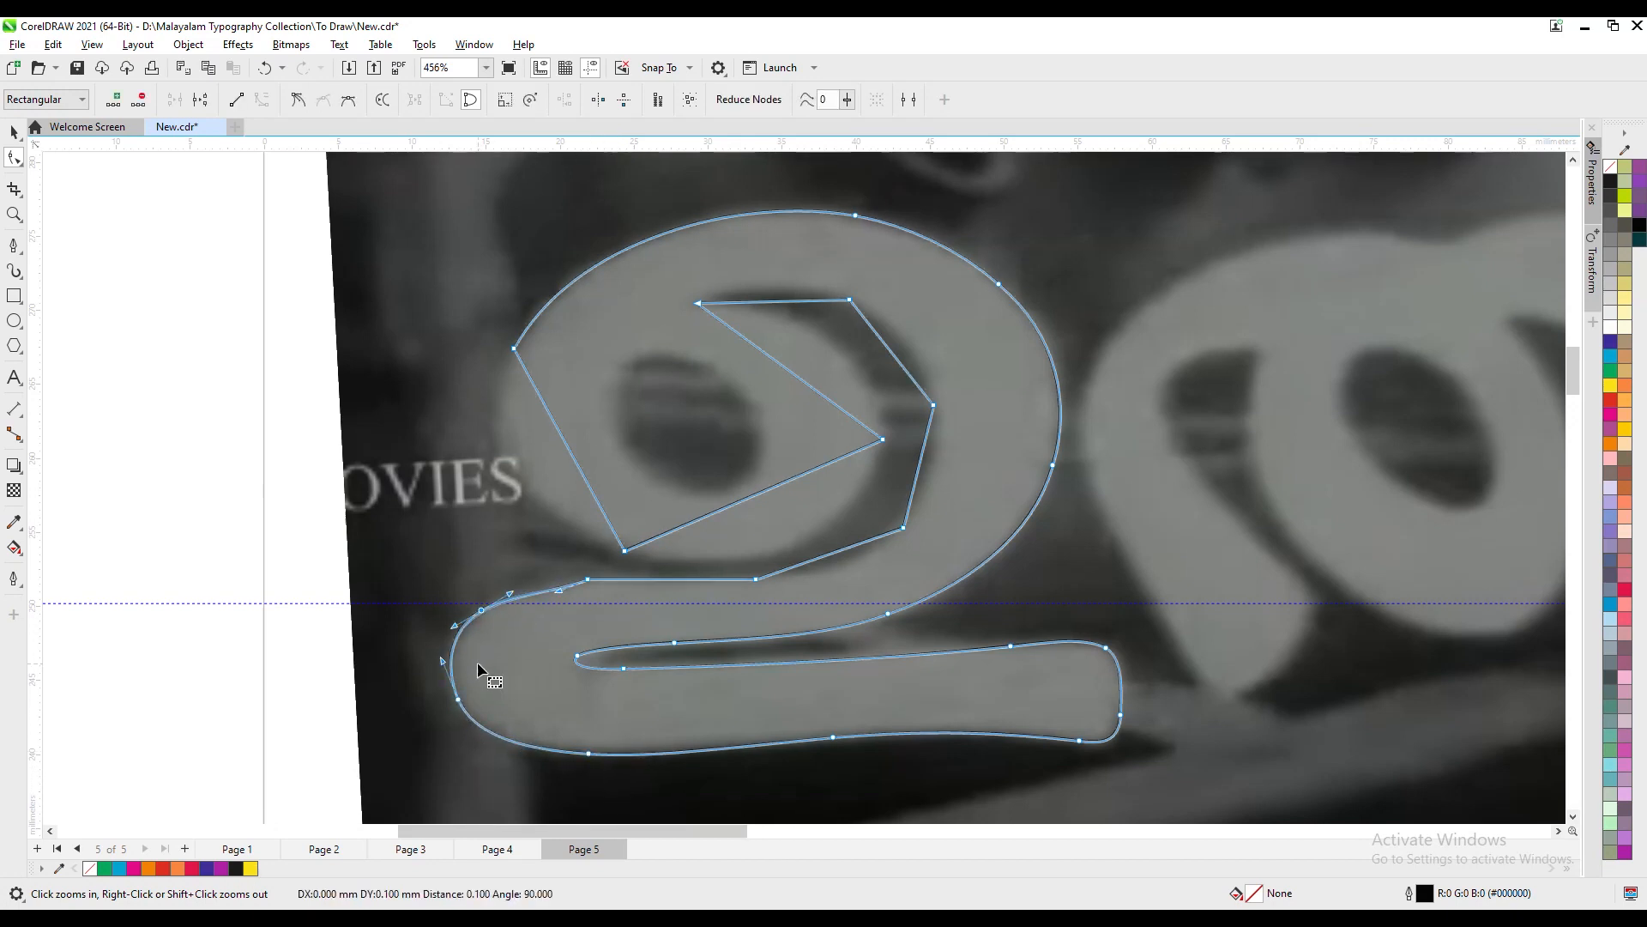
click(471, 634)
key(Right)
key(Up)
- Curve the first letter's inner outline from the lower stroke's upper edge up around the crescent gap's right side, replacing surplus corner nodes
double_click(602, 579)
double_click(756, 579)
drag(903, 528, 903, 523)
double_click(840, 567)
double_click(903, 523)
double_click(933, 405)
double_click(925, 379)
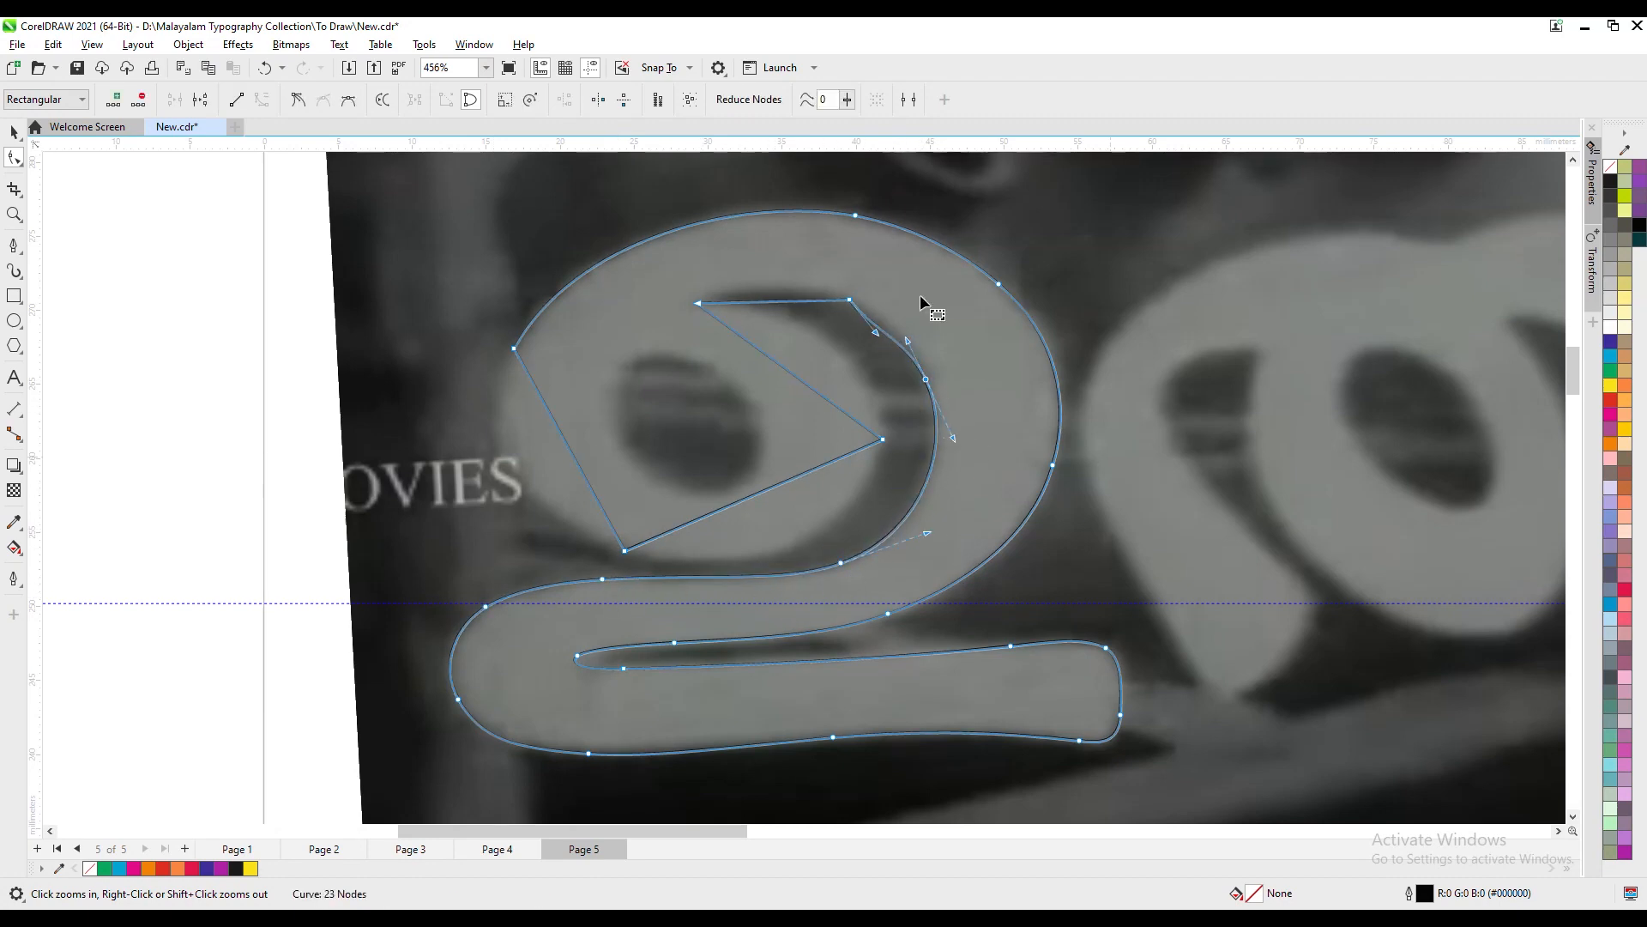
- Remove the crescent gap's upper corner node and bend its top edge into a smooth arc ending at the pointed tip
double_click(849, 299)
click(698, 303)
key(Up)
drag(794, 294, 783, 282)
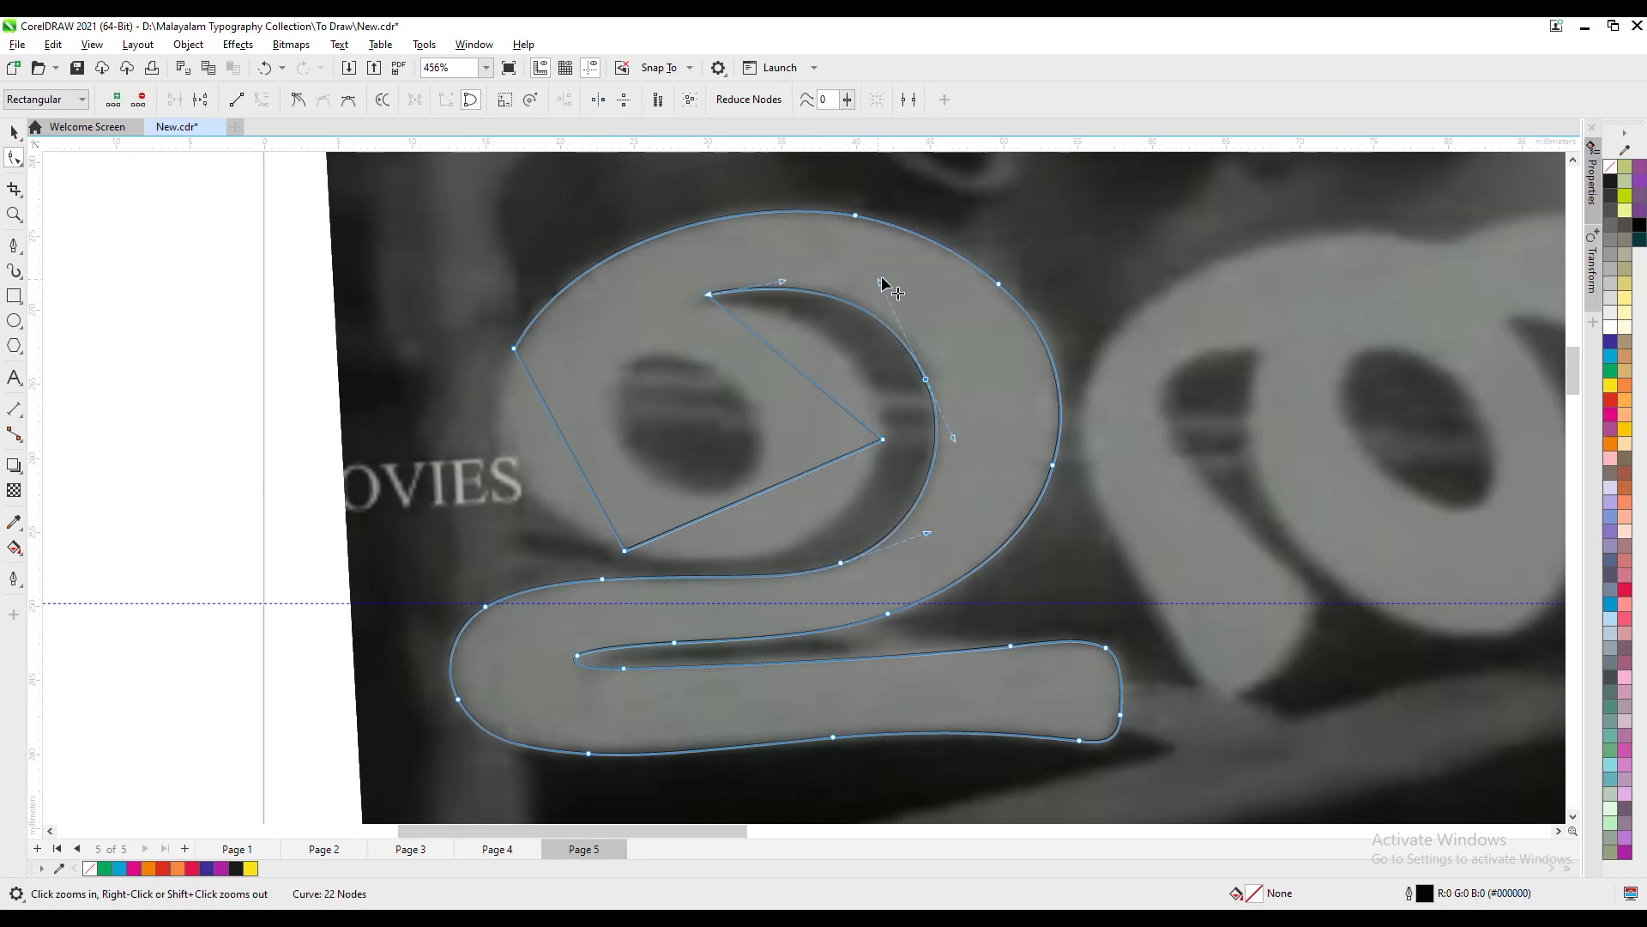
- Convert the straight edge below the crescent's tip to a curve and fit it along the bowl's upper-right side
right_click(815, 383)
click(901, 449)
double_click(883, 439)
click(708, 295)
drag(932, 482, 749, 350)
double_click(830, 386)
drag(830, 386, 879, 434)
drag(708, 295, 704, 298)
drag(762, 309, 775, 297)
drag(884, 345, 880, 350)
- Round the right and lower-right edge of the first letter's bowl by repositioning nodes and removing the surplus corner
drag(712, 517, 818, 533)
double_click(827, 517)
double_click(878, 435)
double_click(864, 394)
drag(863, 395, 823, 332)
- Shape the bottom and left edge of the first letter's bowl into a smooth arc by replacing corner nodes and adjusting handles
double_click(625, 551)
double_click(634, 534)
drag(634, 534, 557, 514)
drag(743, 588, 737, 588)
double_click(537, 316)
double_click(514, 349)
click(557, 514)
drag(505, 470, 468, 425)
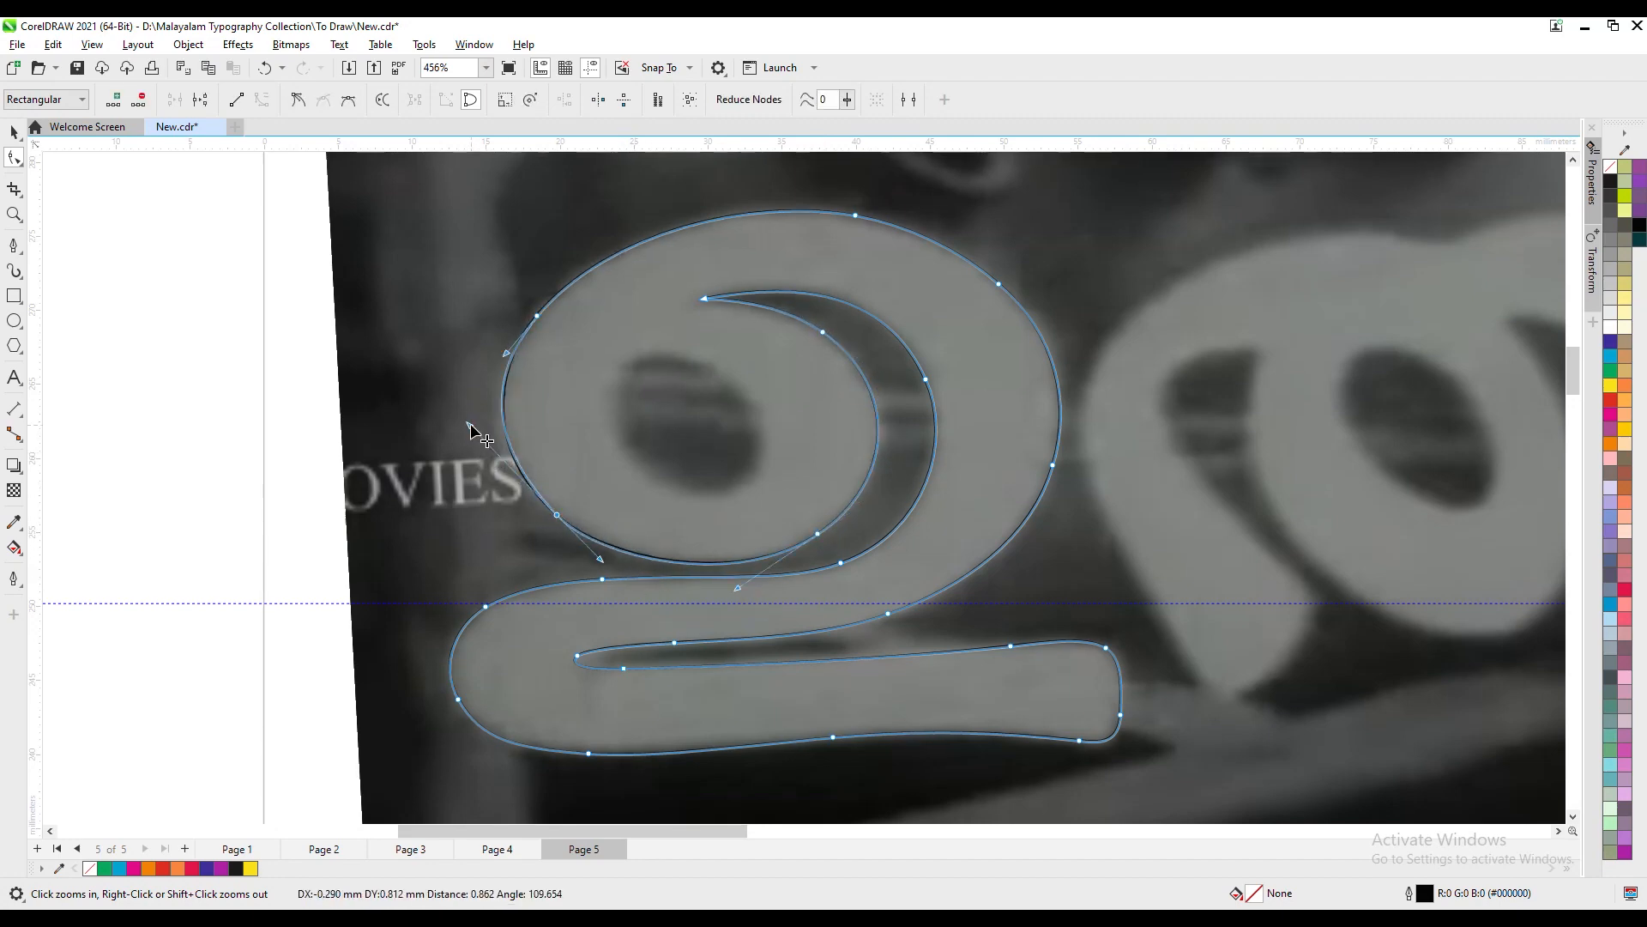
- Draw a closed six-sided Pen outline around the dark counter inside the first letter's bowl
click(629, 502)
click(14, 245)
click(626, 357)
click(718, 366)
click(760, 427)
click(749, 482)
click(685, 492)
click(618, 443)
click(625, 357)
- Bend the counter outline's left and lower-left side into a smooth curve that follows the dark opening
key(F10)
right_click(638, 458)
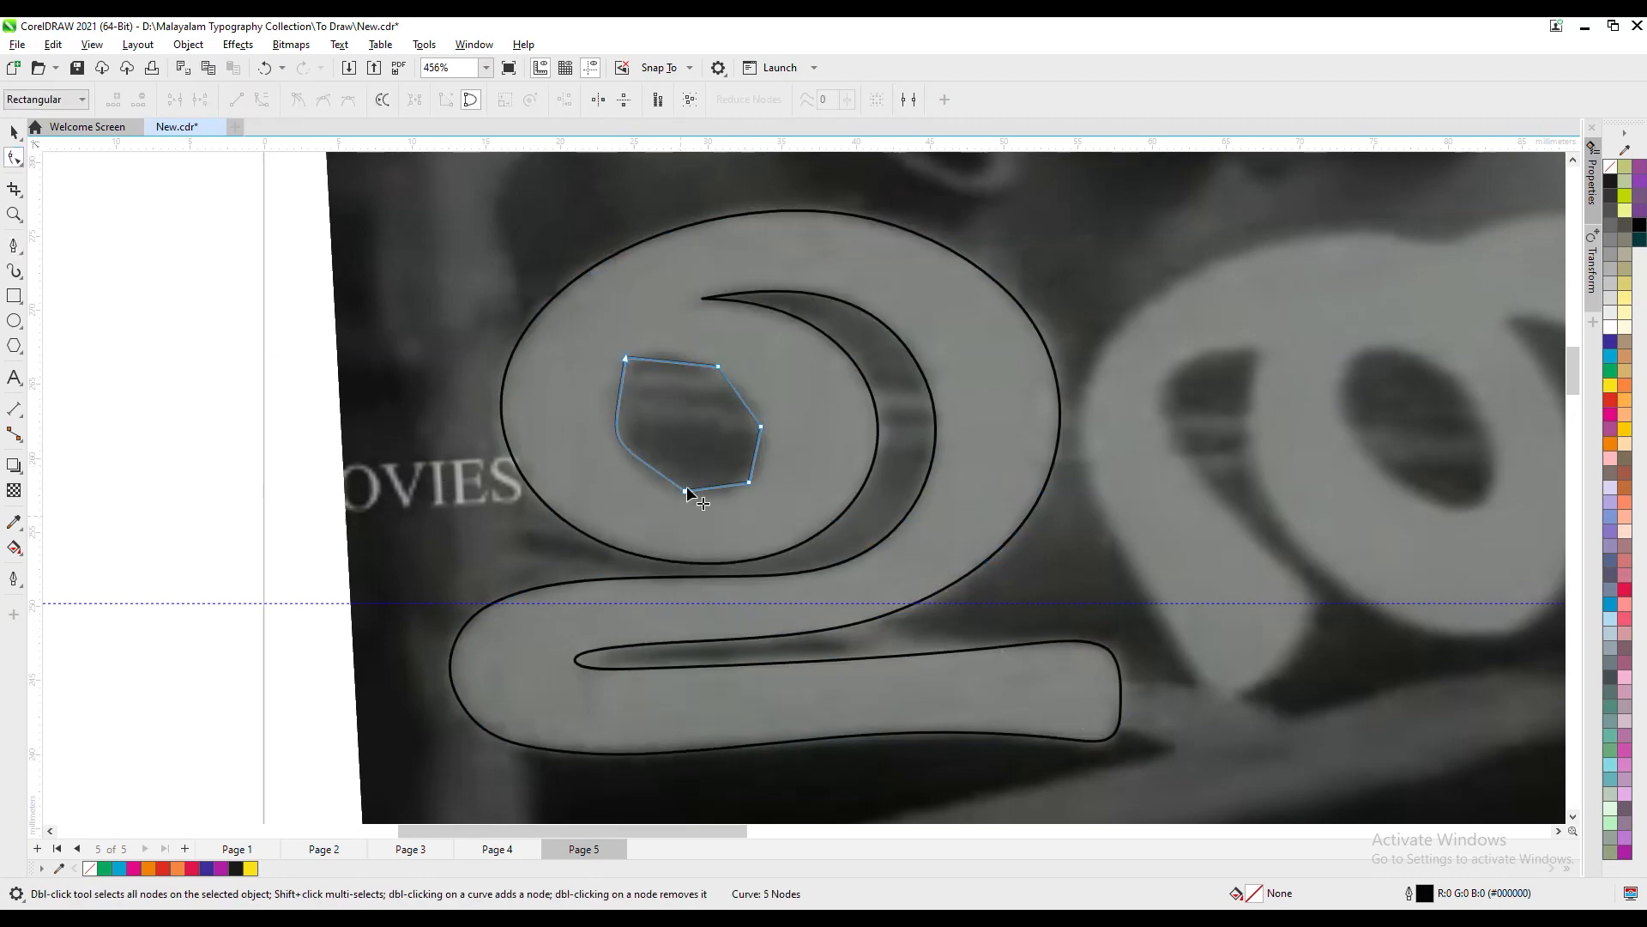
drag(607, 463, 599, 439)
drag(644, 501, 696, 520)
drag(599, 438, 563, 440)
drag(626, 357, 629, 358)
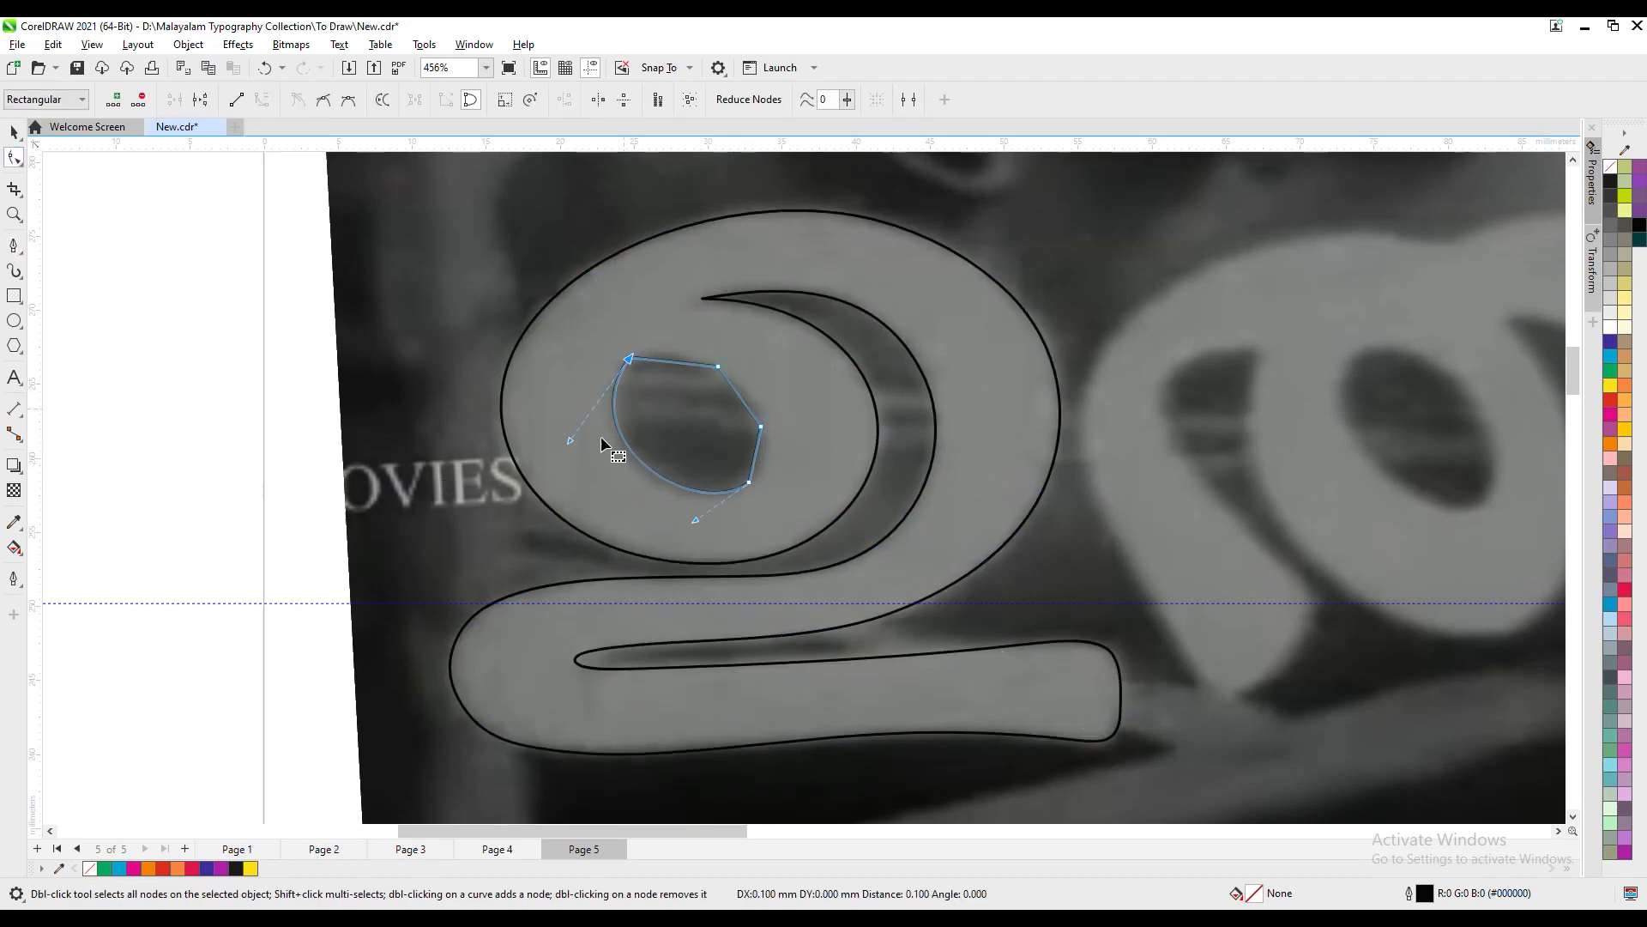
- Replace the counter's remaining corner nodes with curve nodes and round its top, right and bottom edges to the photo
double_click(660, 478)
double_click(749, 482)
double_click(755, 415)
double_click(744, 484)
double_click(718, 366)
drag(629, 358, 631, 357)
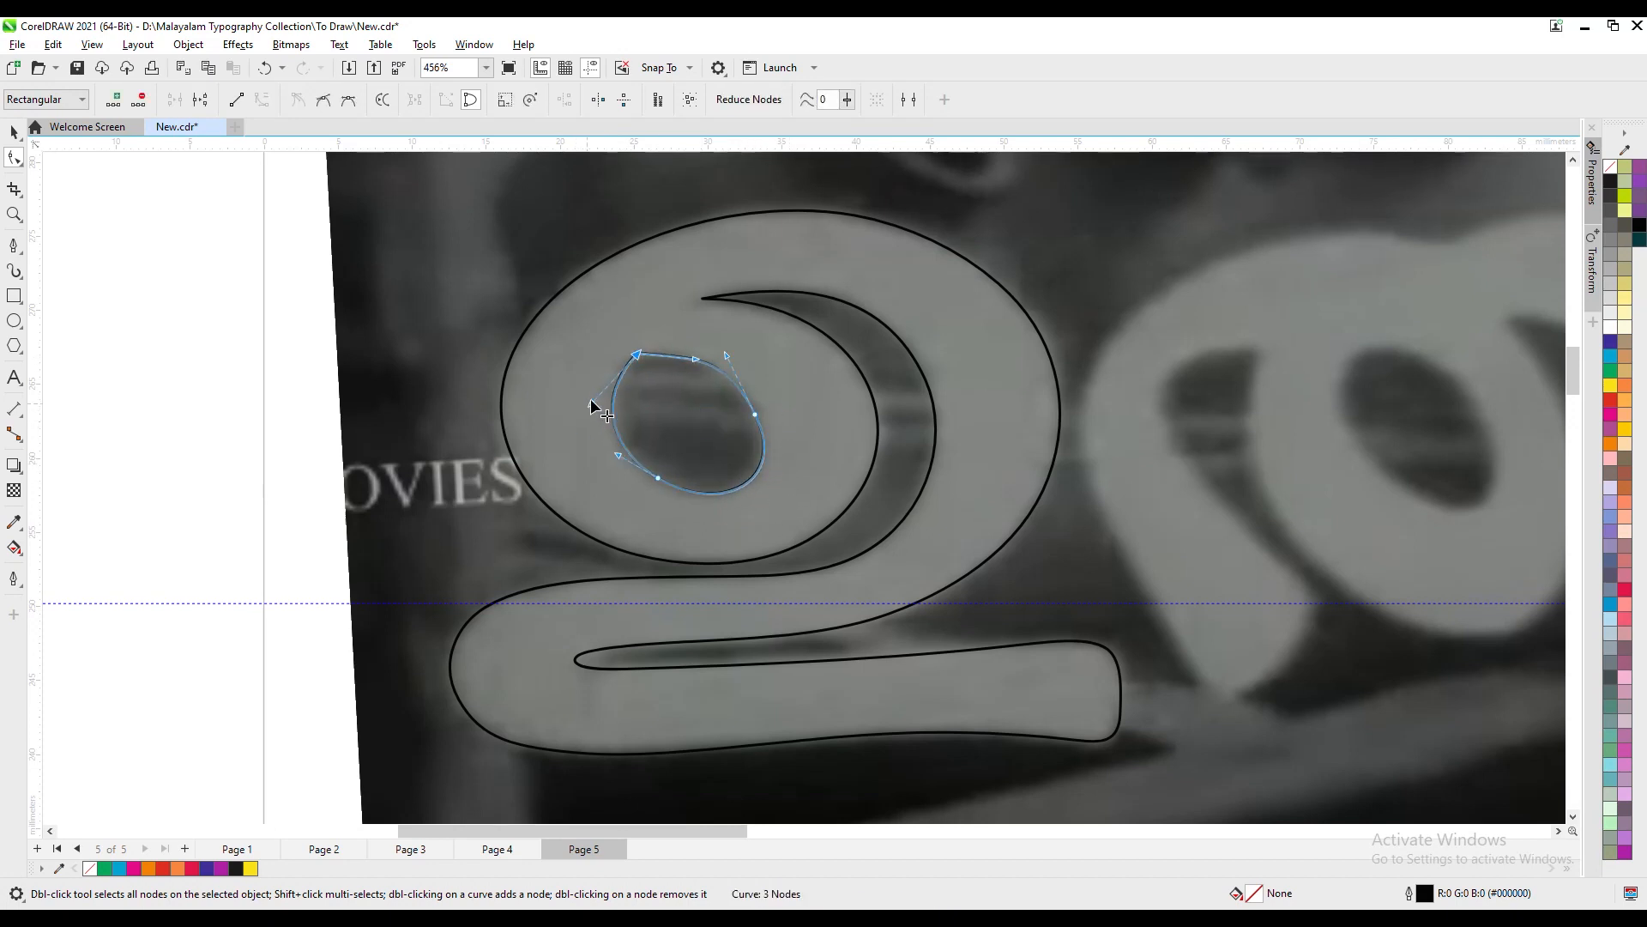
double_click(762, 460)
double_click(755, 414)
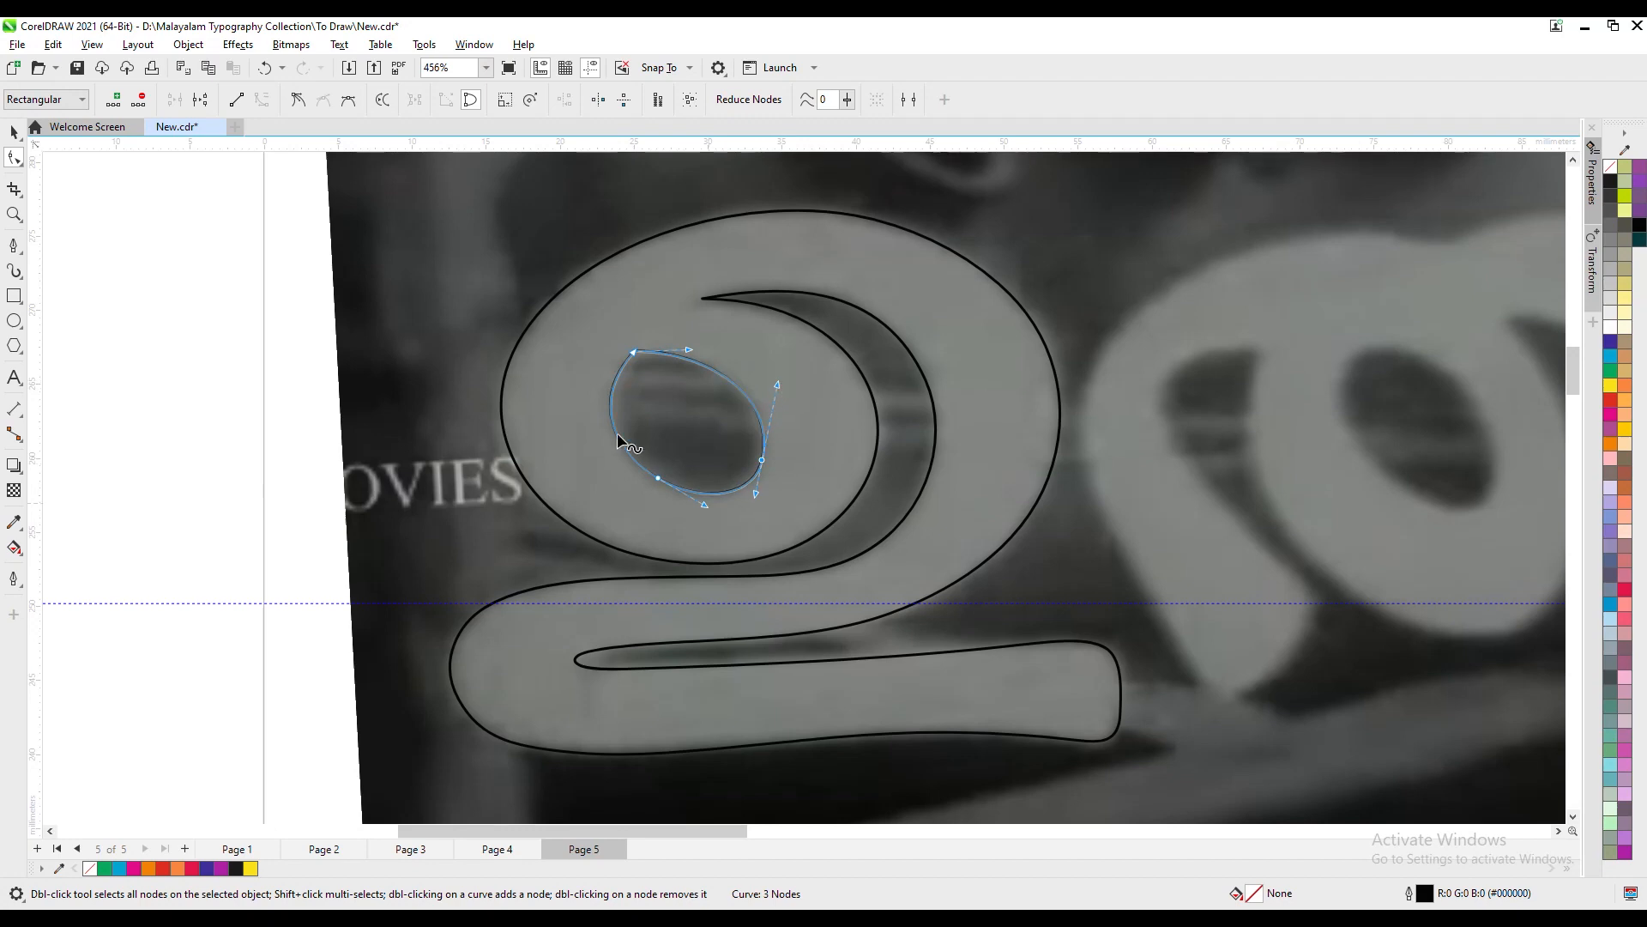
click(762, 461)
drag(750, 514, 737, 518)
- Combine the counter outline with the first letter's outer outline
key(space)
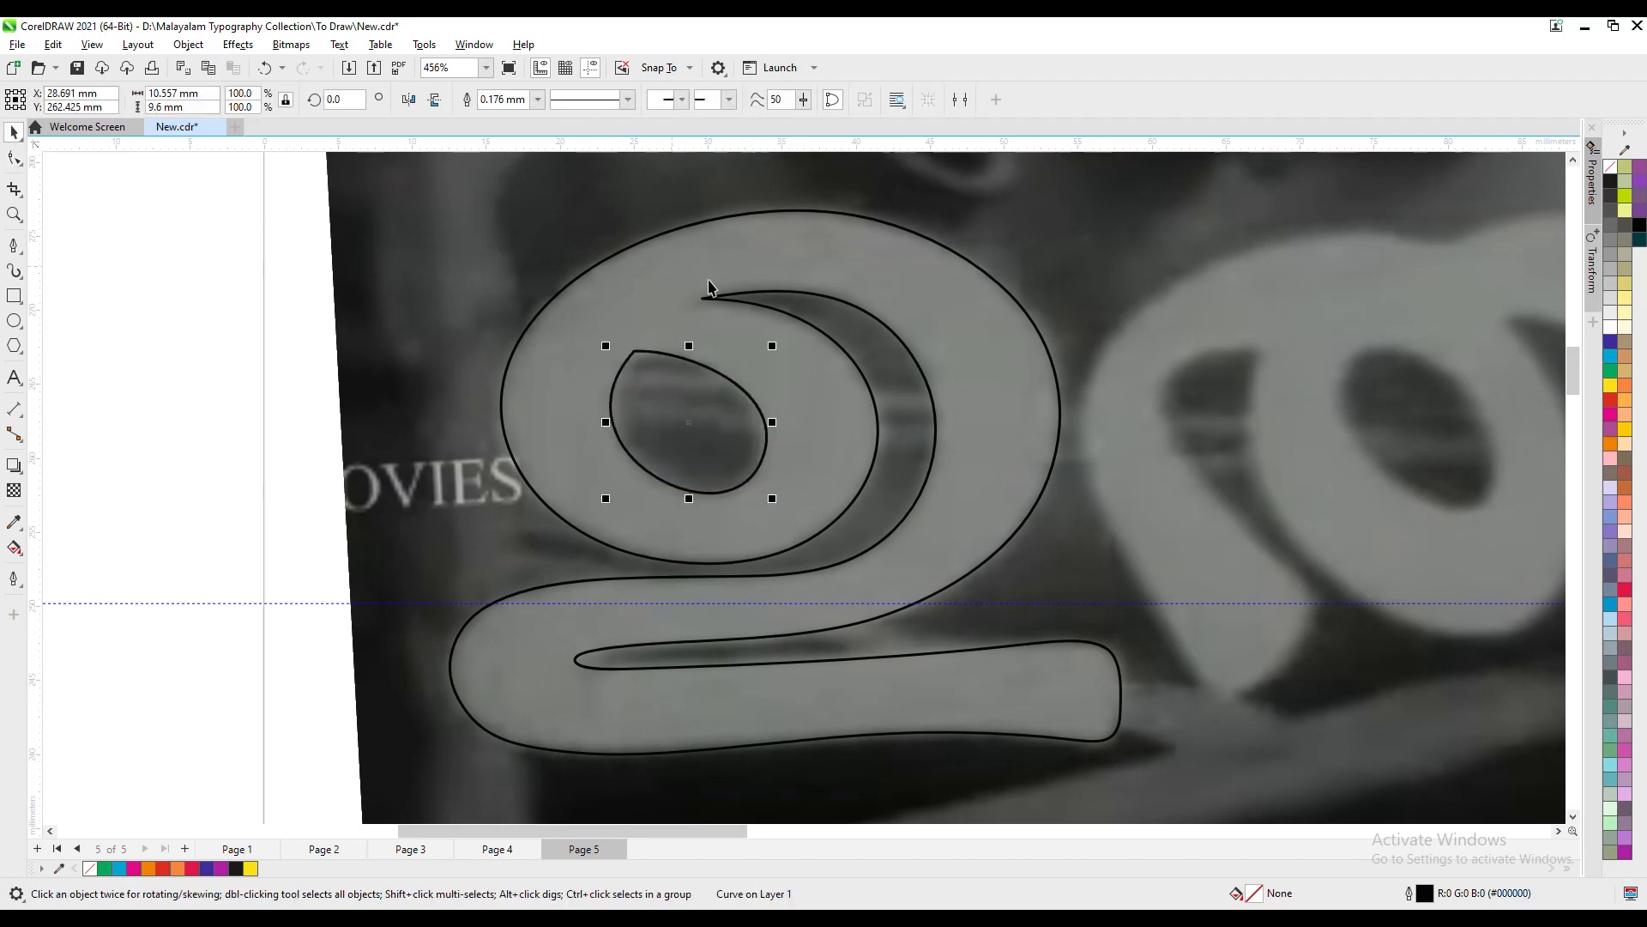
shift+click(673, 230)
key(ctrl+l)
- Start a straight-segment Pen outline of the second letter from its left foot, up the left edge and along the top humps
scroll(1117, 609, down, 1)
scroll(1117, 609, down, 1)
drag(1068, 348, 463, 363)
key(p)
click(607, 671)
click(562, 663)
click(501, 555)
click(511, 445)
click(615, 387)
click(718, 390)
click(815, 372)
click(881, 420)
click(961, 378)
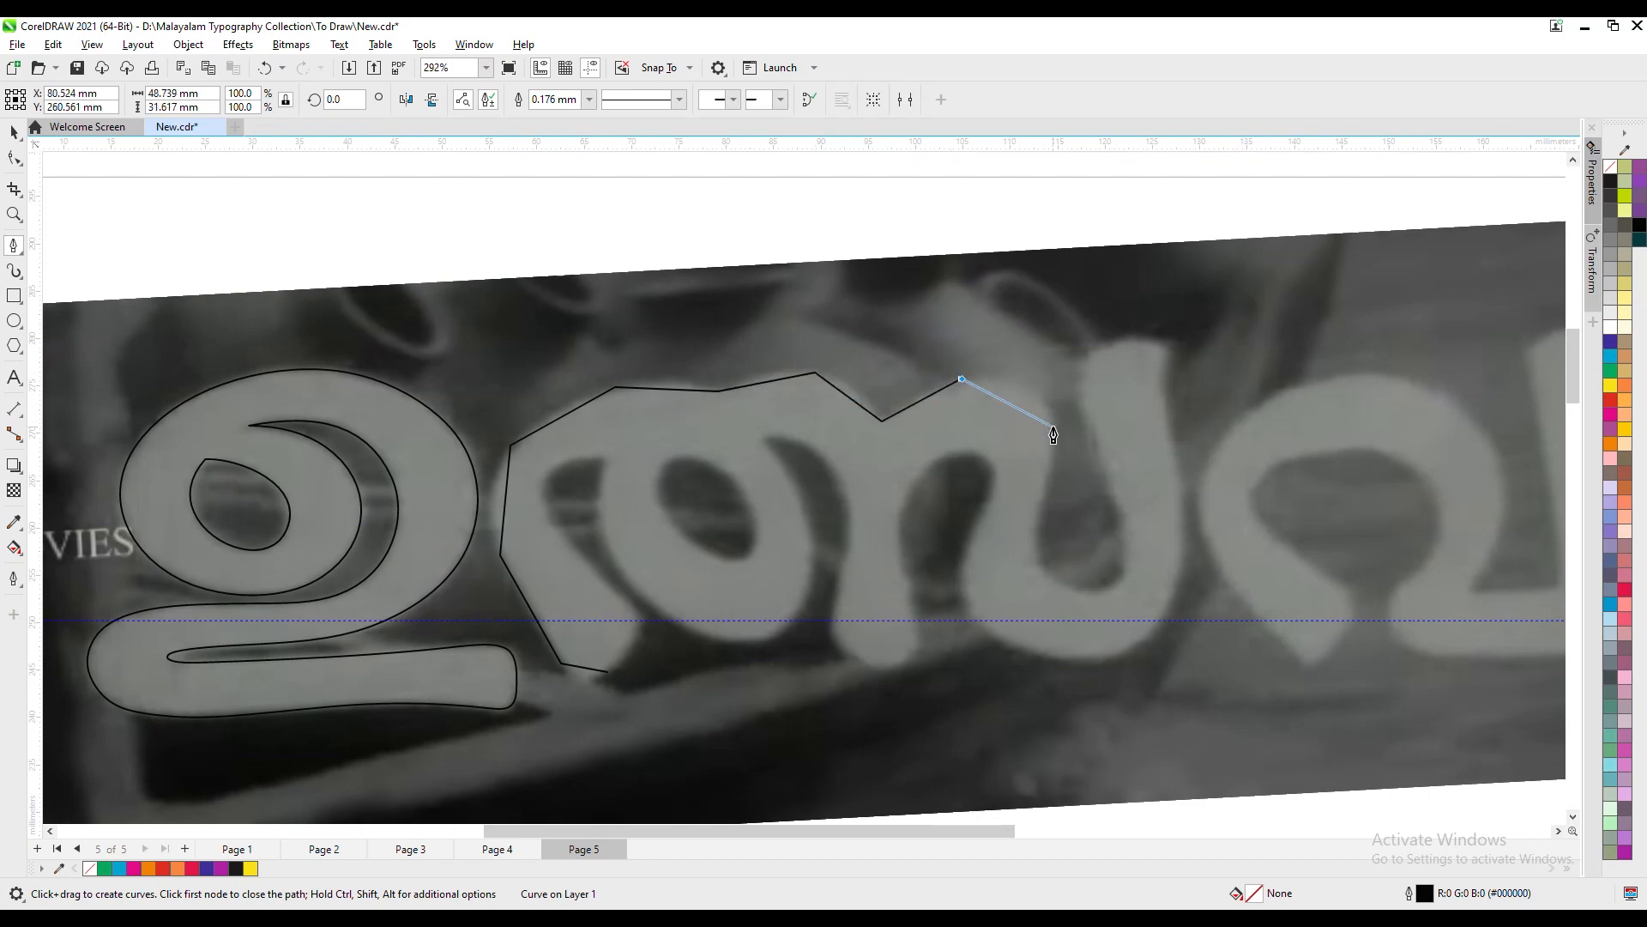
- Continue the second letter's Pen outline through the inner valley, over the tall right stem and around the base of the right bowl
click(1081, 591)
click(1124, 554)
click(1090, 424)
click(1102, 345)
click(1172, 344)
click(1184, 542)
click(1135, 650)
click(1019, 649)
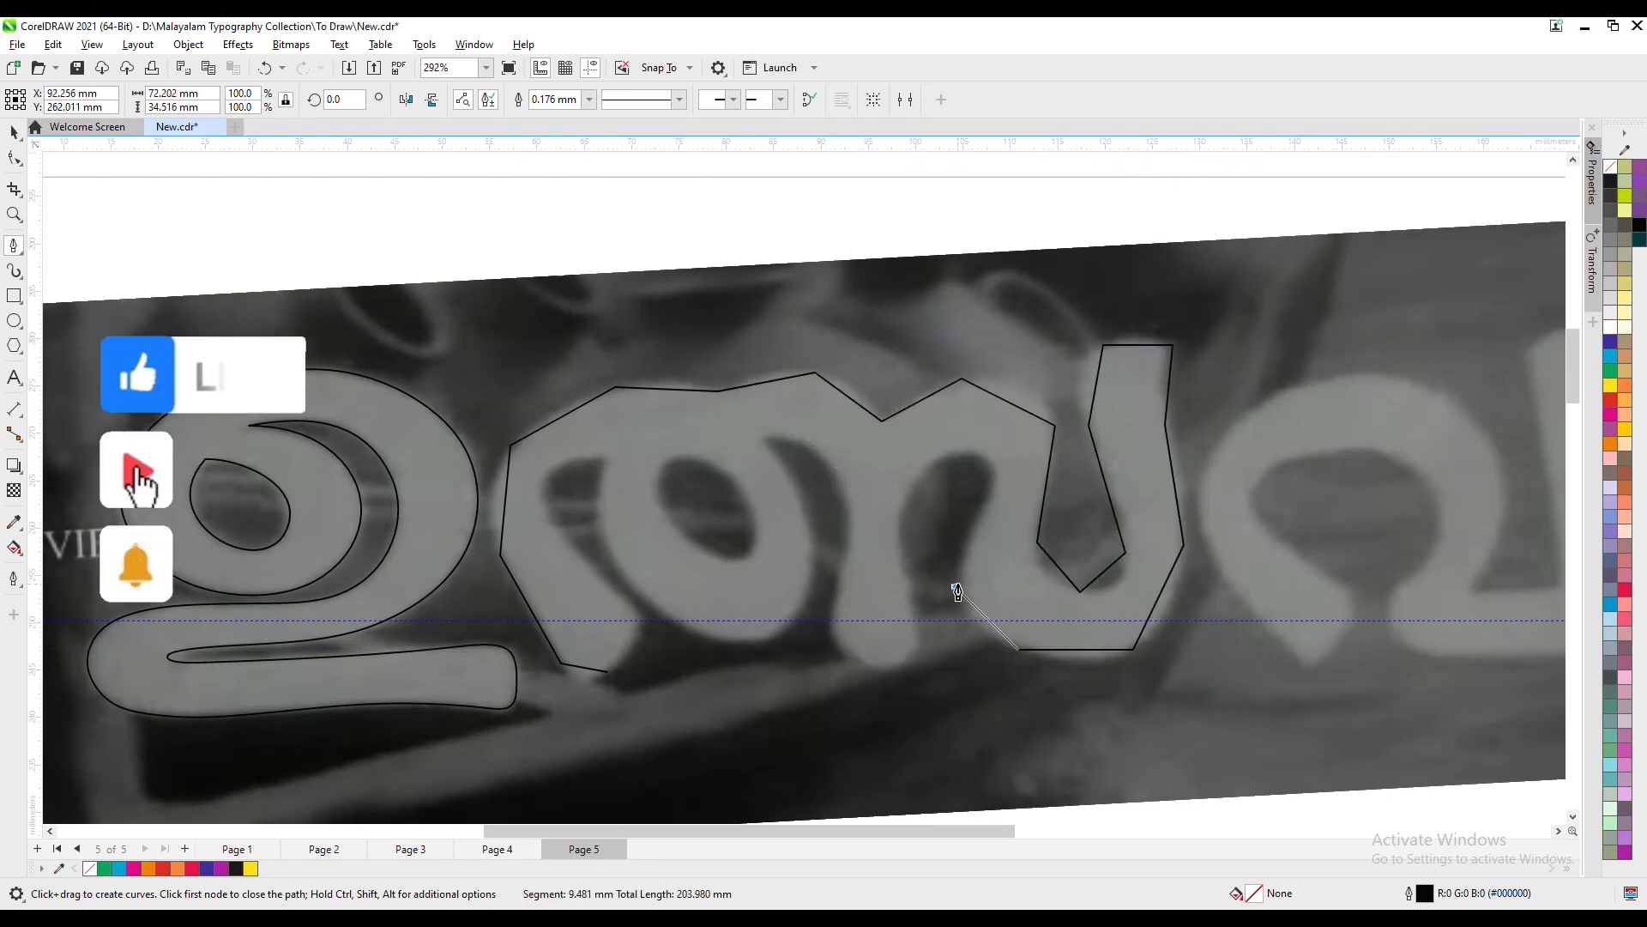
- Continue the second letter's Pen outline through the gap beside the right bowl and around the foot of the middle stem
click(956, 586)
click(994, 471)
click(934, 462)
click(899, 543)
click(911, 609)
click(899, 665)
click(839, 651)
click(833, 601)
- Trace the gap beside the middle stem, the round bowl and the left notch, then close the second letter's outline
click(763, 439)
click(808, 512)
click(805, 610)
click(704, 635)
click(620, 573)
click(602, 456)
click(544, 497)
click(590, 568)
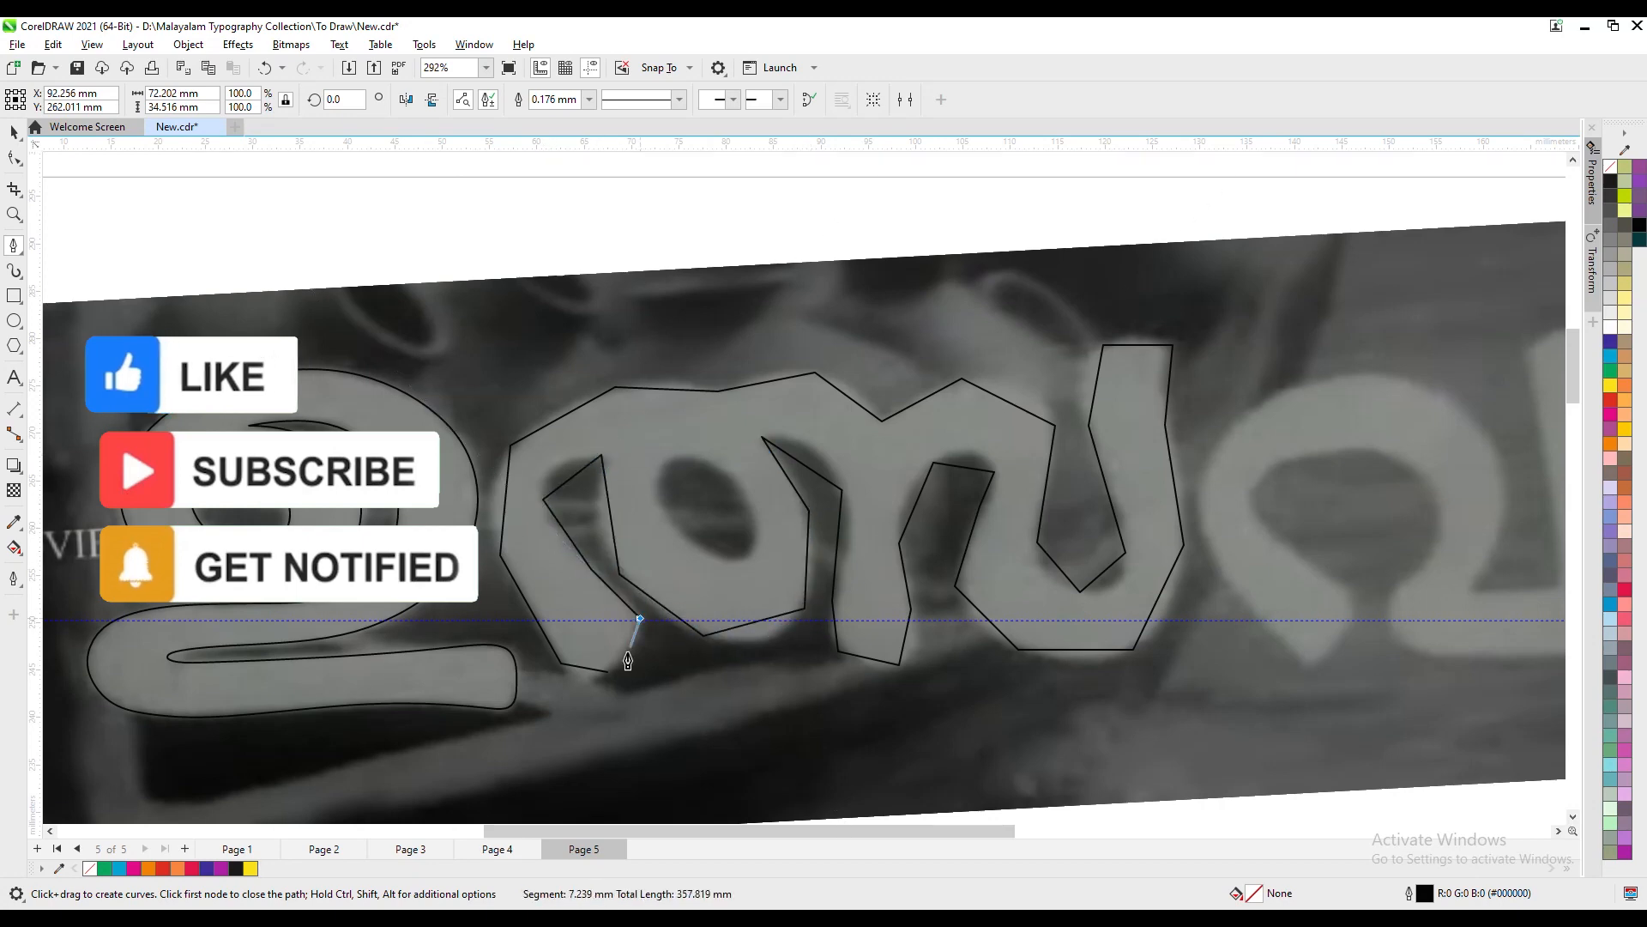
click(640, 617)
click(608, 670)
- Convert the second letter's top-left edge to a curve and shape the upper-left shoulder, removing its corner nodes
key(F10)
right_click(662, 390)
click(709, 508)
double_click(615, 387)
drag(616, 388, 567, 390)
double_click(607, 391)
double_click(511, 445)
drag(507, 485, 496, 479)
click(607, 390)
key(s)
click(719, 392)
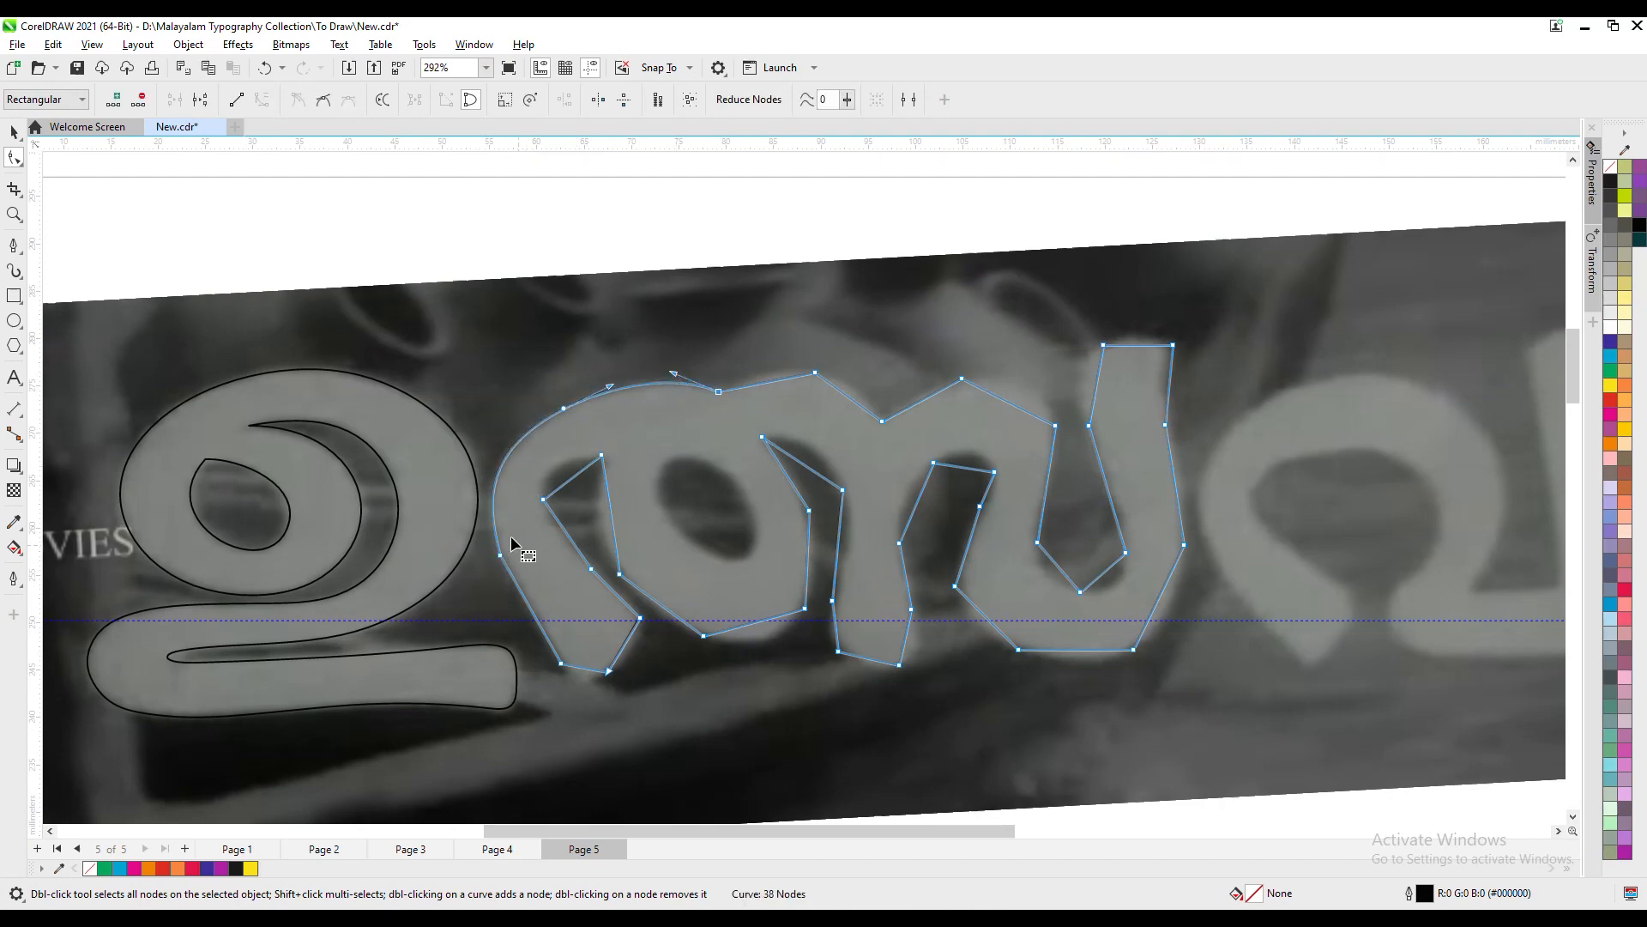
- Replace the node on the second letter's left edge and adjust its handle so the outline follows the side
double_click(494, 493)
double_click(500, 558)
click(494, 491)
mouse_move(499, 461)
mouse_down()
mouse_move(515, 475)
mouse_move(502, 469)
mouse_up()
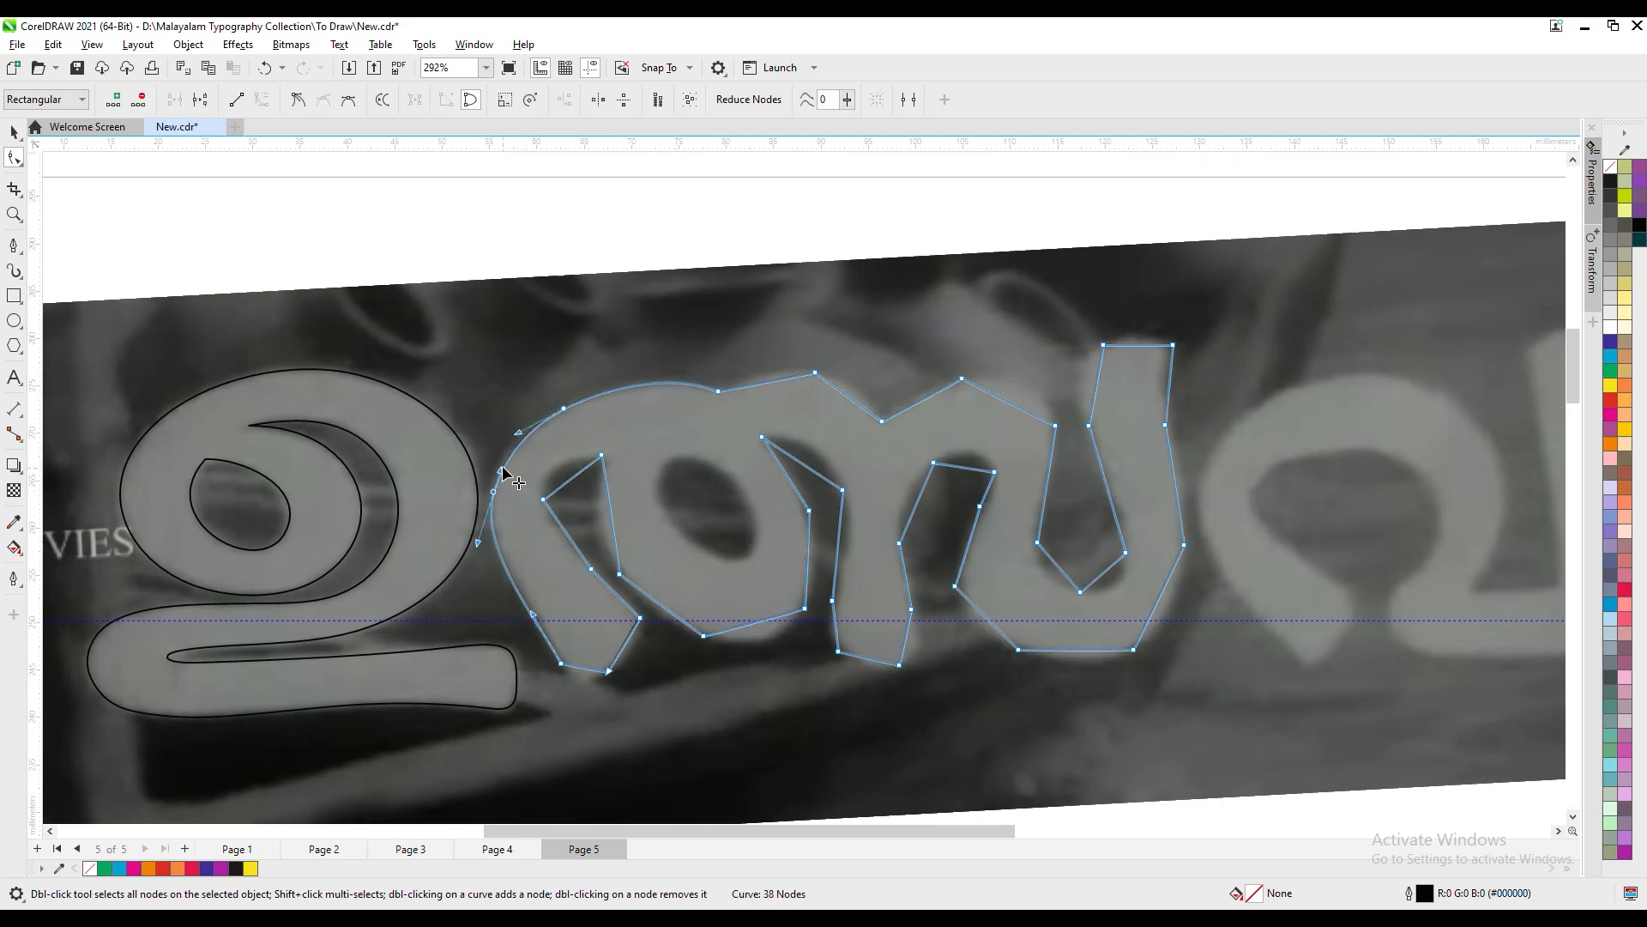
- Round the tip of the second letter's left foot by adjusting and removing its corner nodes
click(561, 663)
click(586, 678)
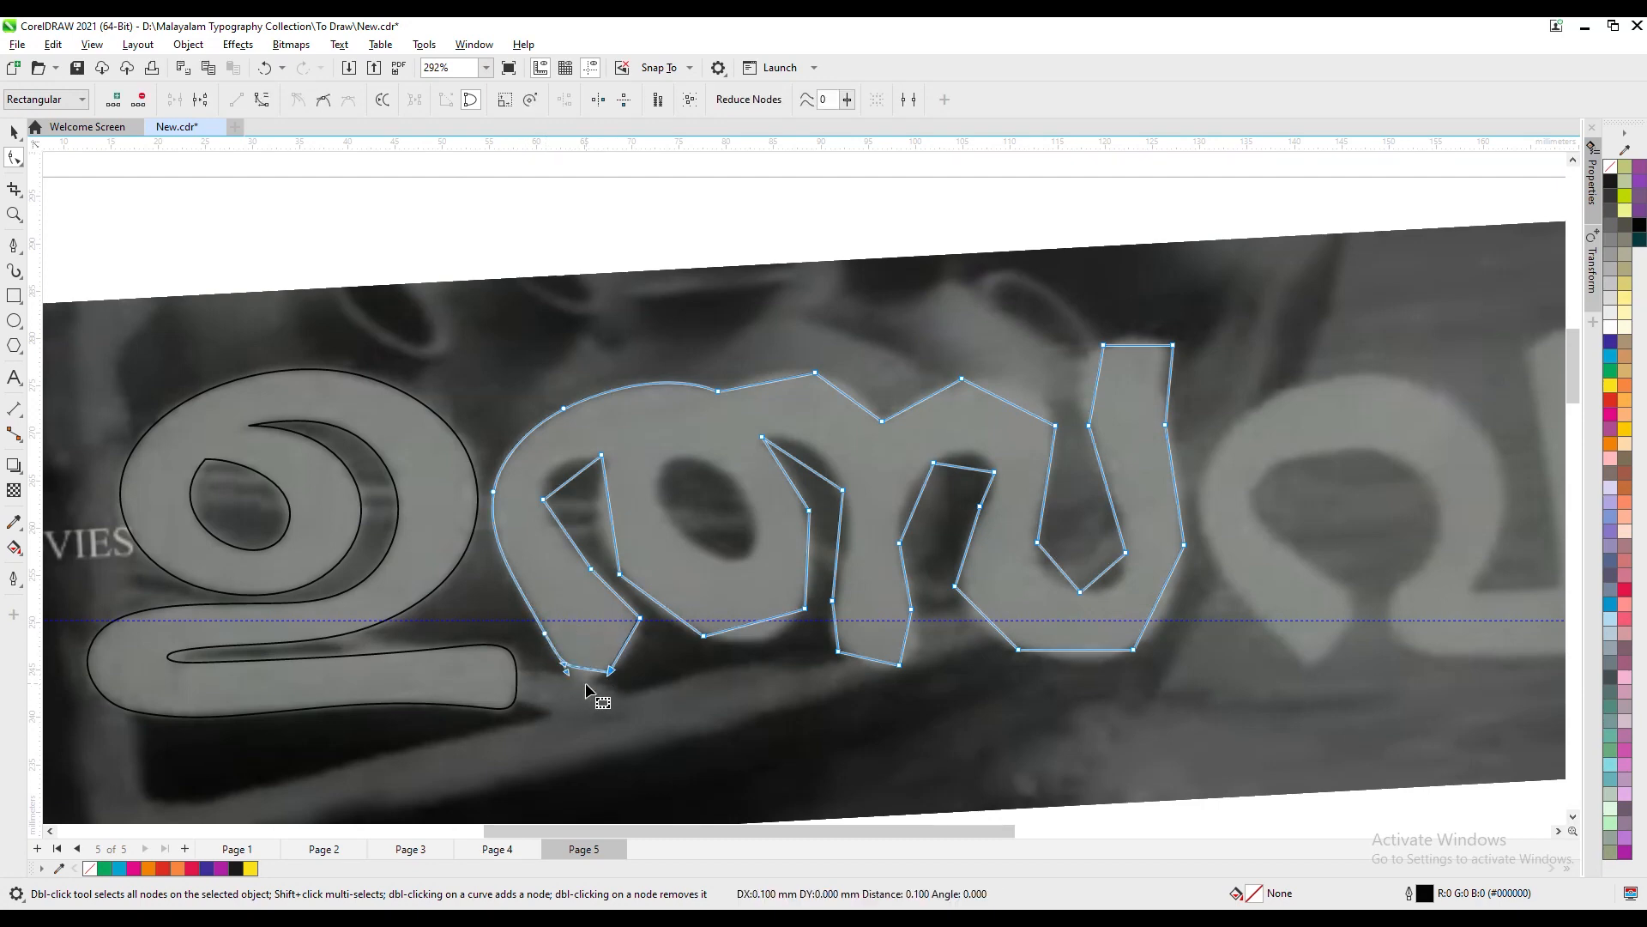
double_click(586, 677)
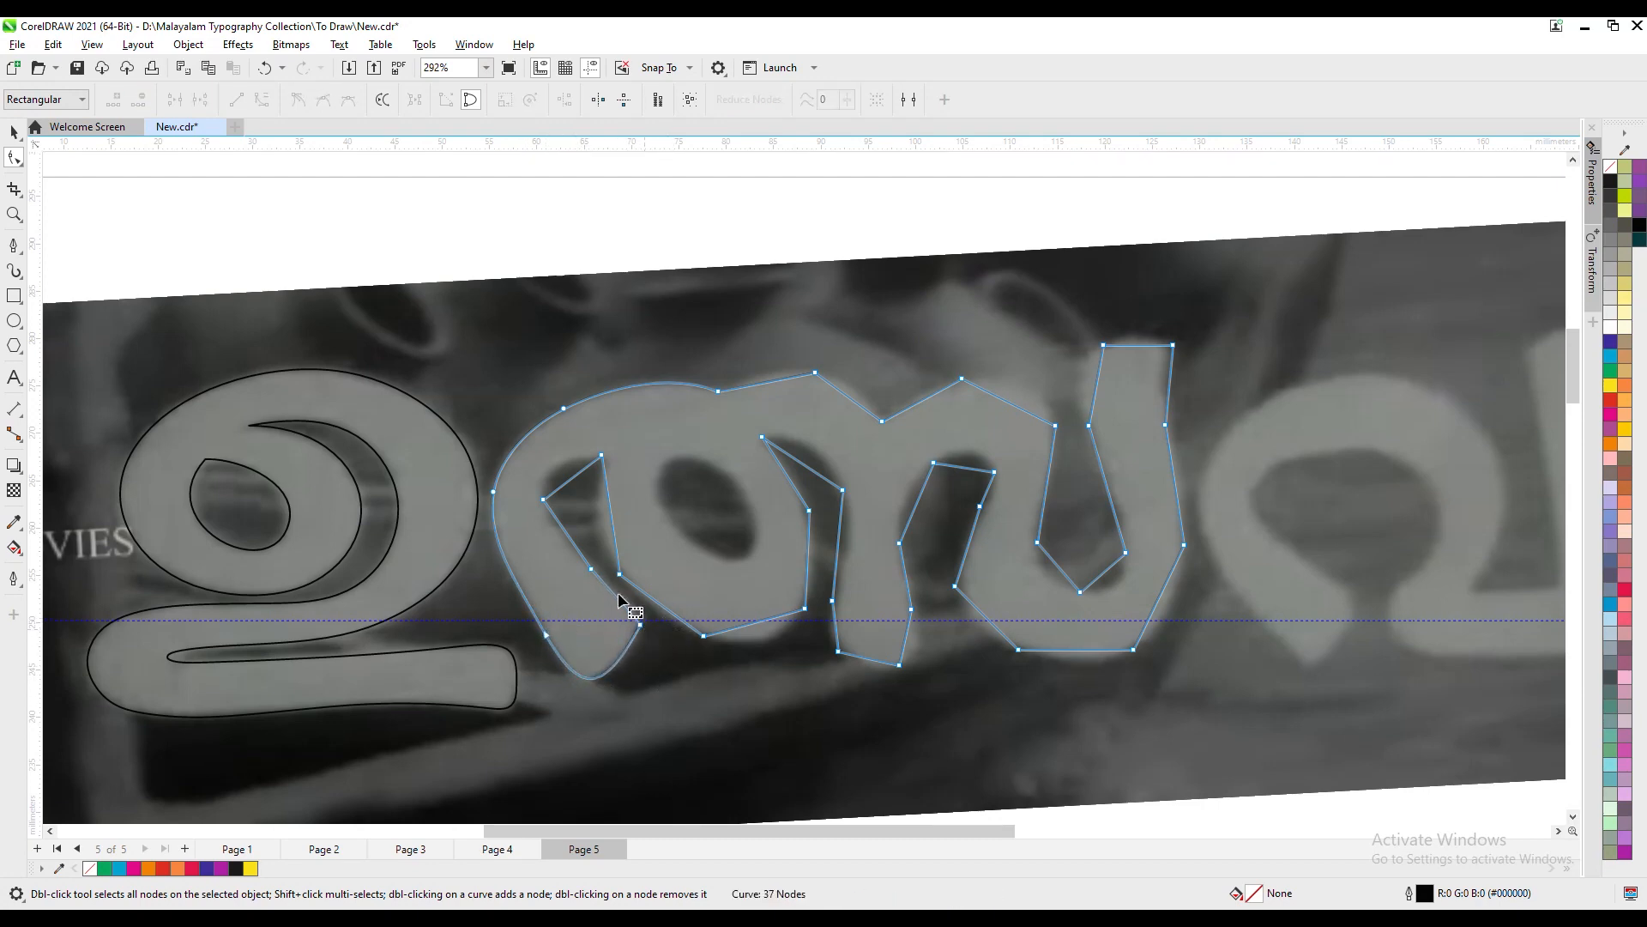
- Round the left side of the second letter's left notch and convert the notch's straight right edge to a curve
drag(592, 569, 549, 513)
double_click(543, 499)
right_click(613, 525)
click(663, 647)
- Shape the left and bottom edges of the second letter's round bowl into a smooth arc by moving and replacing nodes
click(620, 585)
drag(616, 540, 632, 582)
double_click(703, 636)
drag(598, 513, 596, 514)
mouse_move(804, 608)
mouse_down()
mouse_move(773, 658)
mouse_move(812, 584)
mouse_up()
double_click(743, 640)
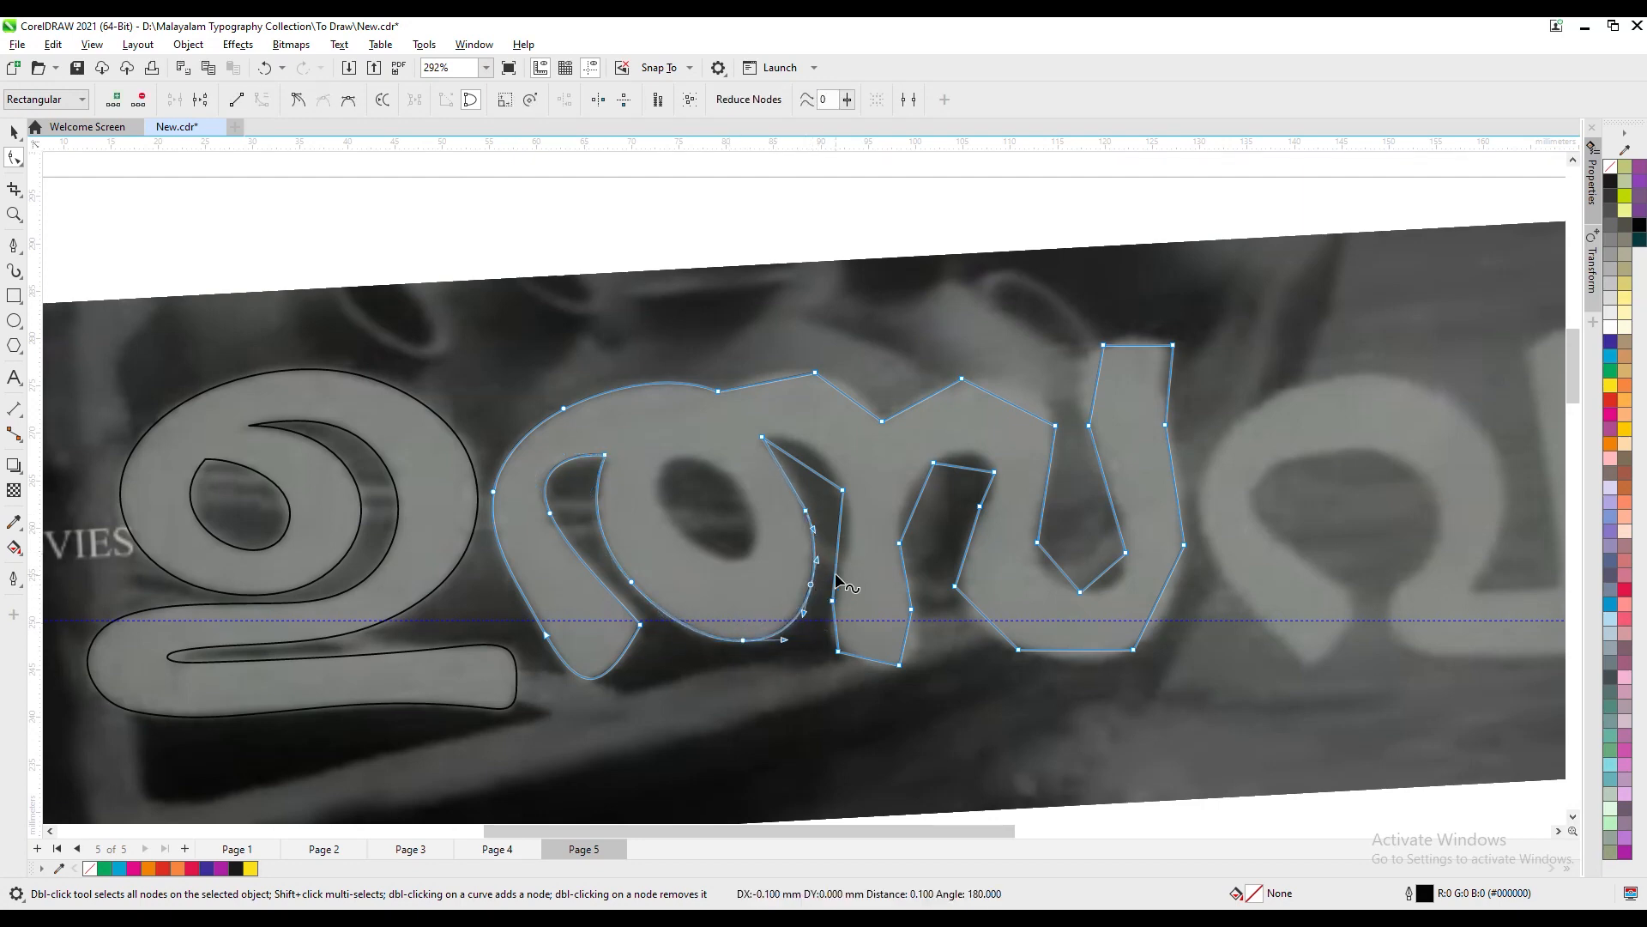
- Smooth the right edge of the second letter's round bowl by replacing its nodes and adjusting the curve
drag(763, 438, 760, 438)
double_click(810, 585)
drag(809, 490, 825, 458)
click(827, 570)
double_click(811, 534)
mouse_move(798, 619)
mouse_down()
mouse_move(799, 637)
mouse_move(790, 627)
mouse_up()
- Convert the straight top of the second letter's middle notch to a curve and bend it into an arch
click(814, 472)
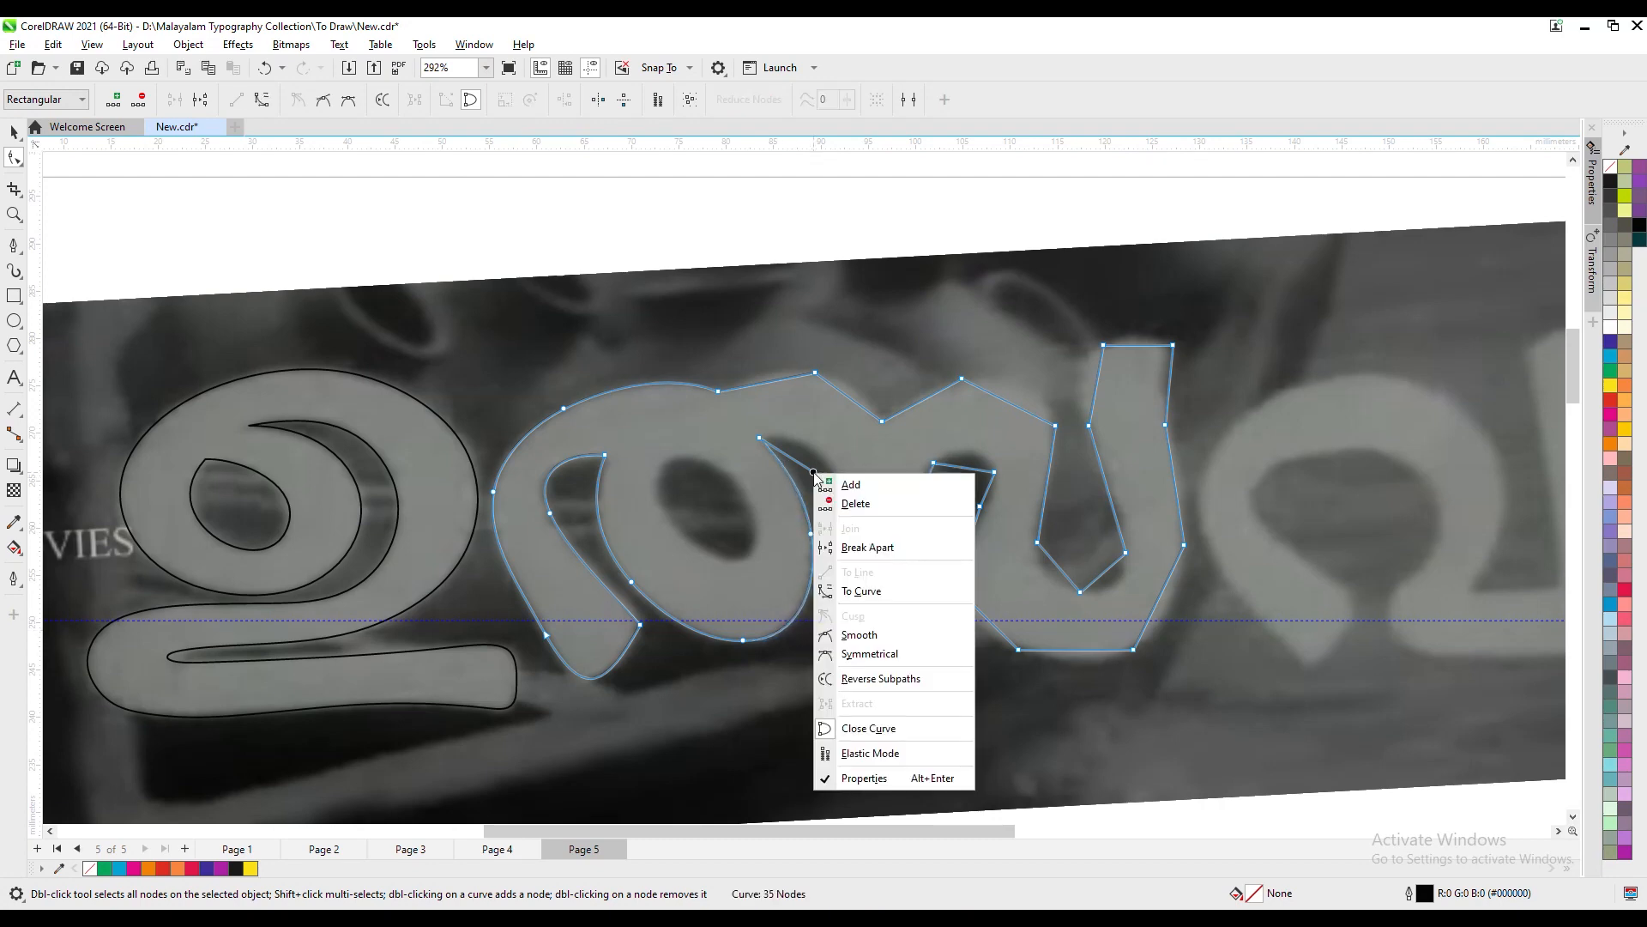
drag(762, 439, 760, 438)
drag(837, 486, 830, 467)
double_click(849, 507)
- Round the foot of the second letter's middle stem by replacing its corner nodes with side and bottom nodes
double_click(832, 602)
double_click(839, 629)
drag(839, 629, 887, 663)
double_click(838, 651)
click(900, 666)
double_click(887, 664)
double_click(898, 665)
click(911, 610)
double_click(916, 625)
double_click(911, 610)
- Curve the left side and top of the second letter's right-hand notch by replacing its corner nodes
double_click(899, 543)
drag(934, 462, 934, 461)
drag(912, 508, 903, 508)
mouse_move(916, 442)
mouse_down()
mouse_move(1005, 485)
mouse_move(963, 451)
mouse_up()
double_click(903, 500)
double_click(934, 462)
- Round the upper-right corner of the second letter's right-hand notch by replacing and moving nodes
double_click(981, 456)
double_click(980, 507)
double_click(996, 483)
double_click(994, 471)
double_click(955, 451)
double_click(980, 456)
click(997, 483)
mouse_move(994, 517)
mouse_down()
mouse_move(1024, 496)
mouse_move(991, 490)
mouse_up()
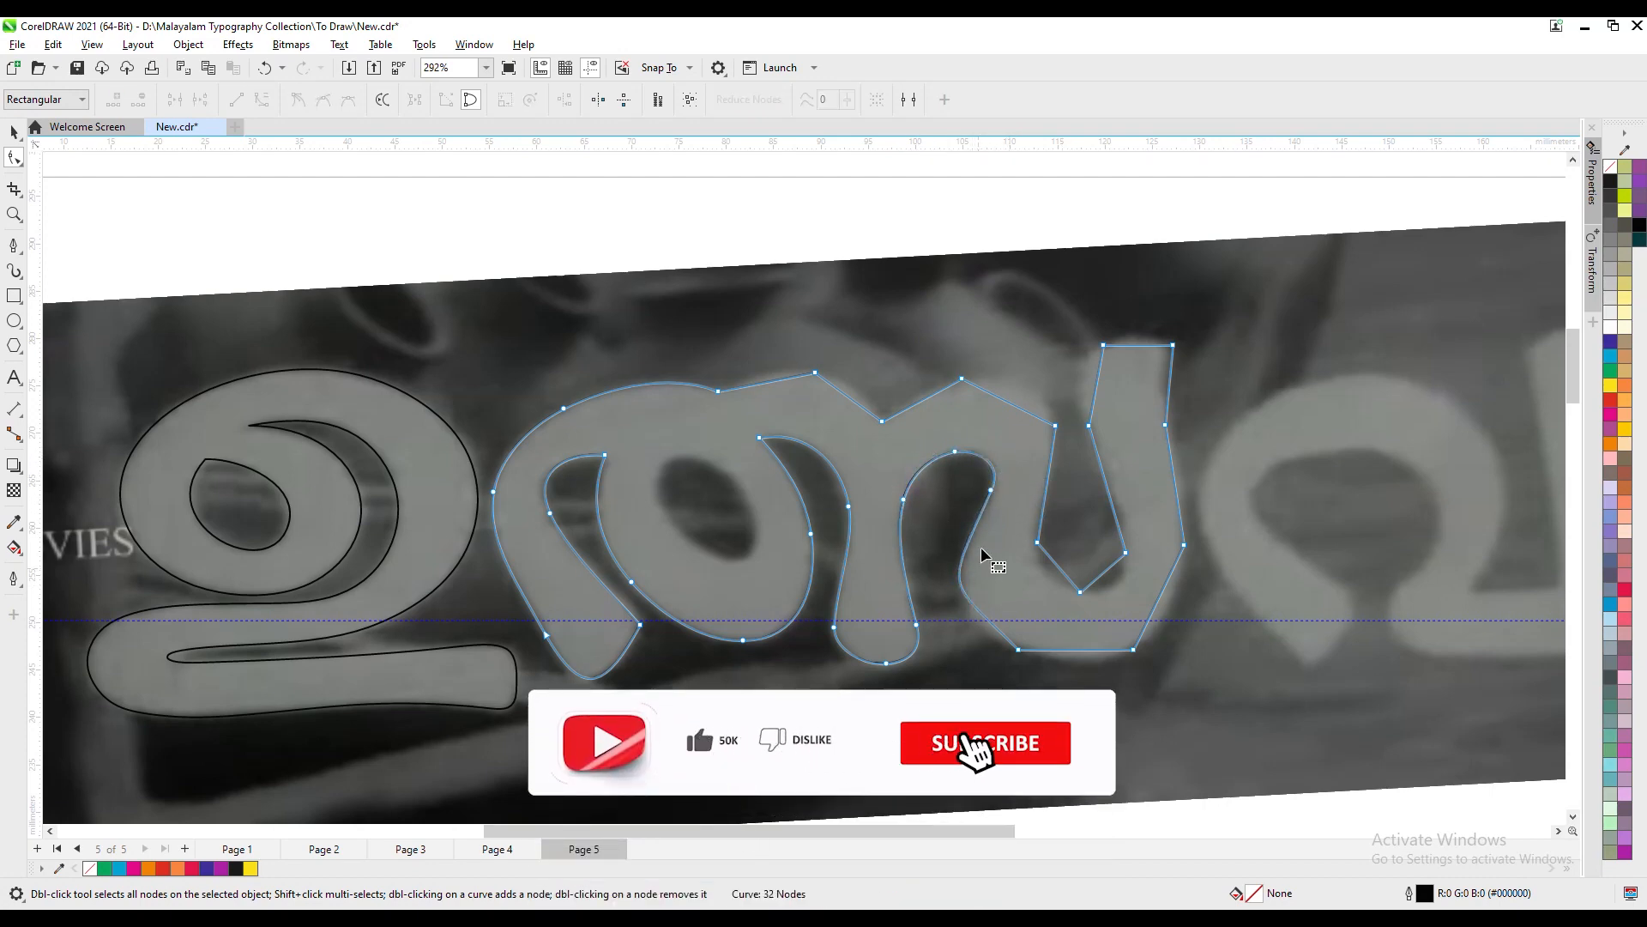
- Shape the lower-left edge of the second letter's right U-shaped bowl into a smooth curve by replacing and moving nodes
drag(1019, 650, 1032, 650)
double_click(955, 586)
drag(960, 587, 963, 609)
drag(990, 490, 983, 457)
double_click(963, 558)
click(998, 505)
drag(963, 558, 966, 559)
mouse_move(1032, 649)
mouse_down()
mouse_move(997, 634)
mouse_move(1015, 661)
mouse_up()
double_click(1134, 649)
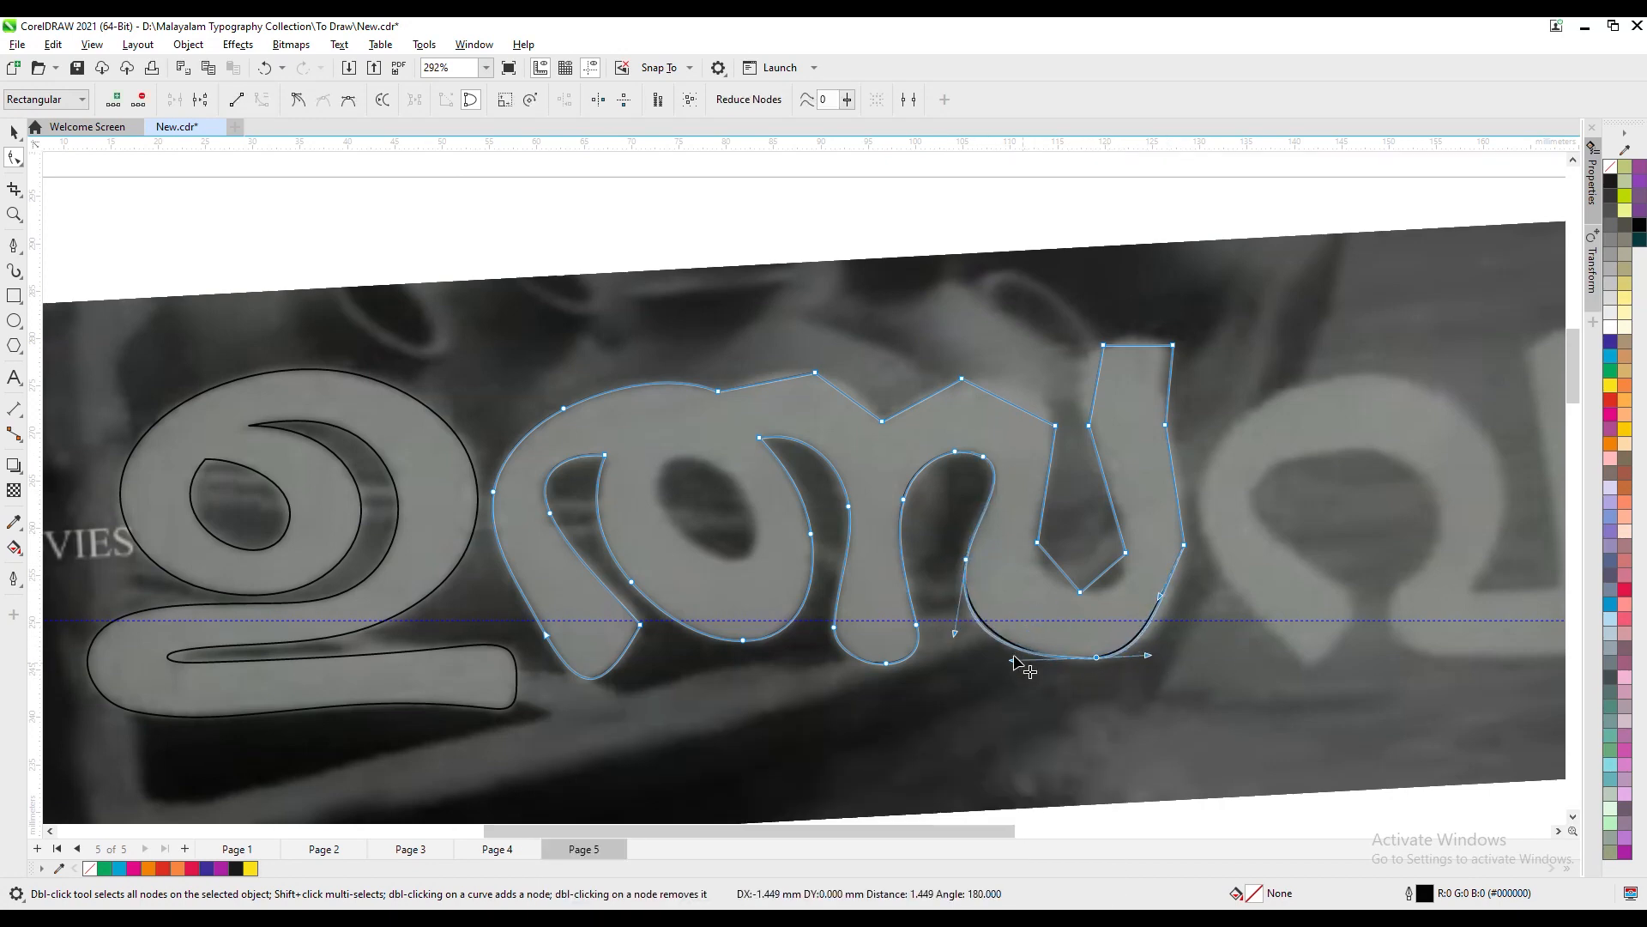
- Smooth the lower-right side and outer right edge of the second letter's U-shaped bowl by replacing its nodes
double_click(1098, 658)
double_click(1157, 626)
double_click(1183, 545)
double_click(1179, 511)
double_click(1168, 436)
drag(1173, 345, 1163, 344)
click(1179, 511)
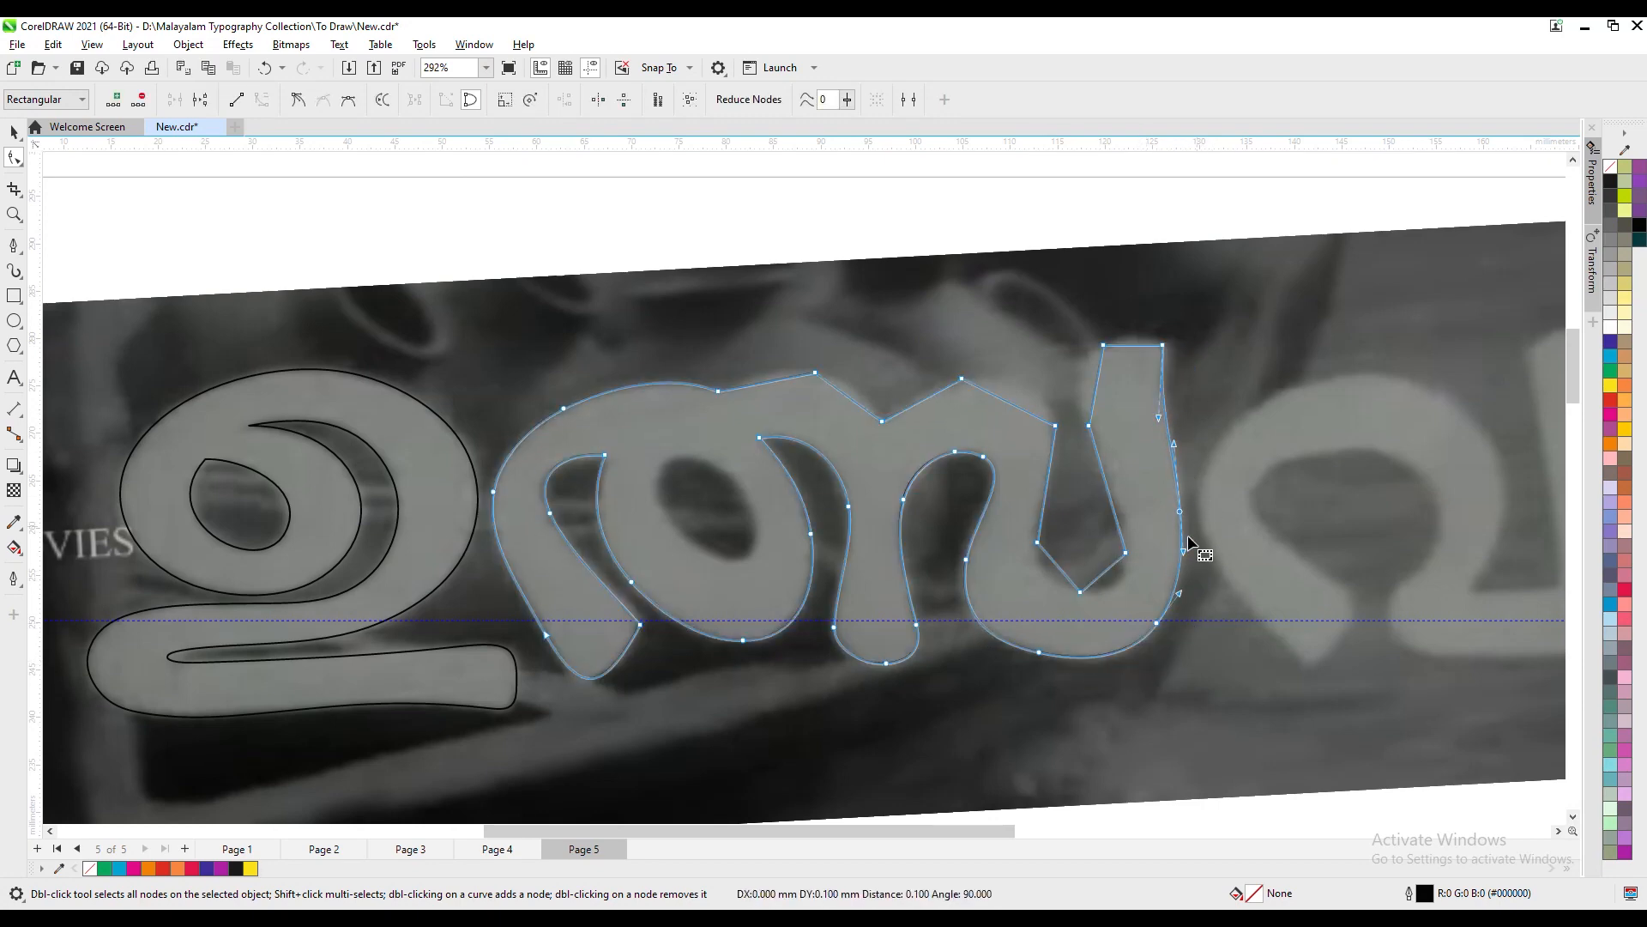
- Round the top of the second letter's tall right stem by adding, nudging and removing nodes
click(1161, 392)
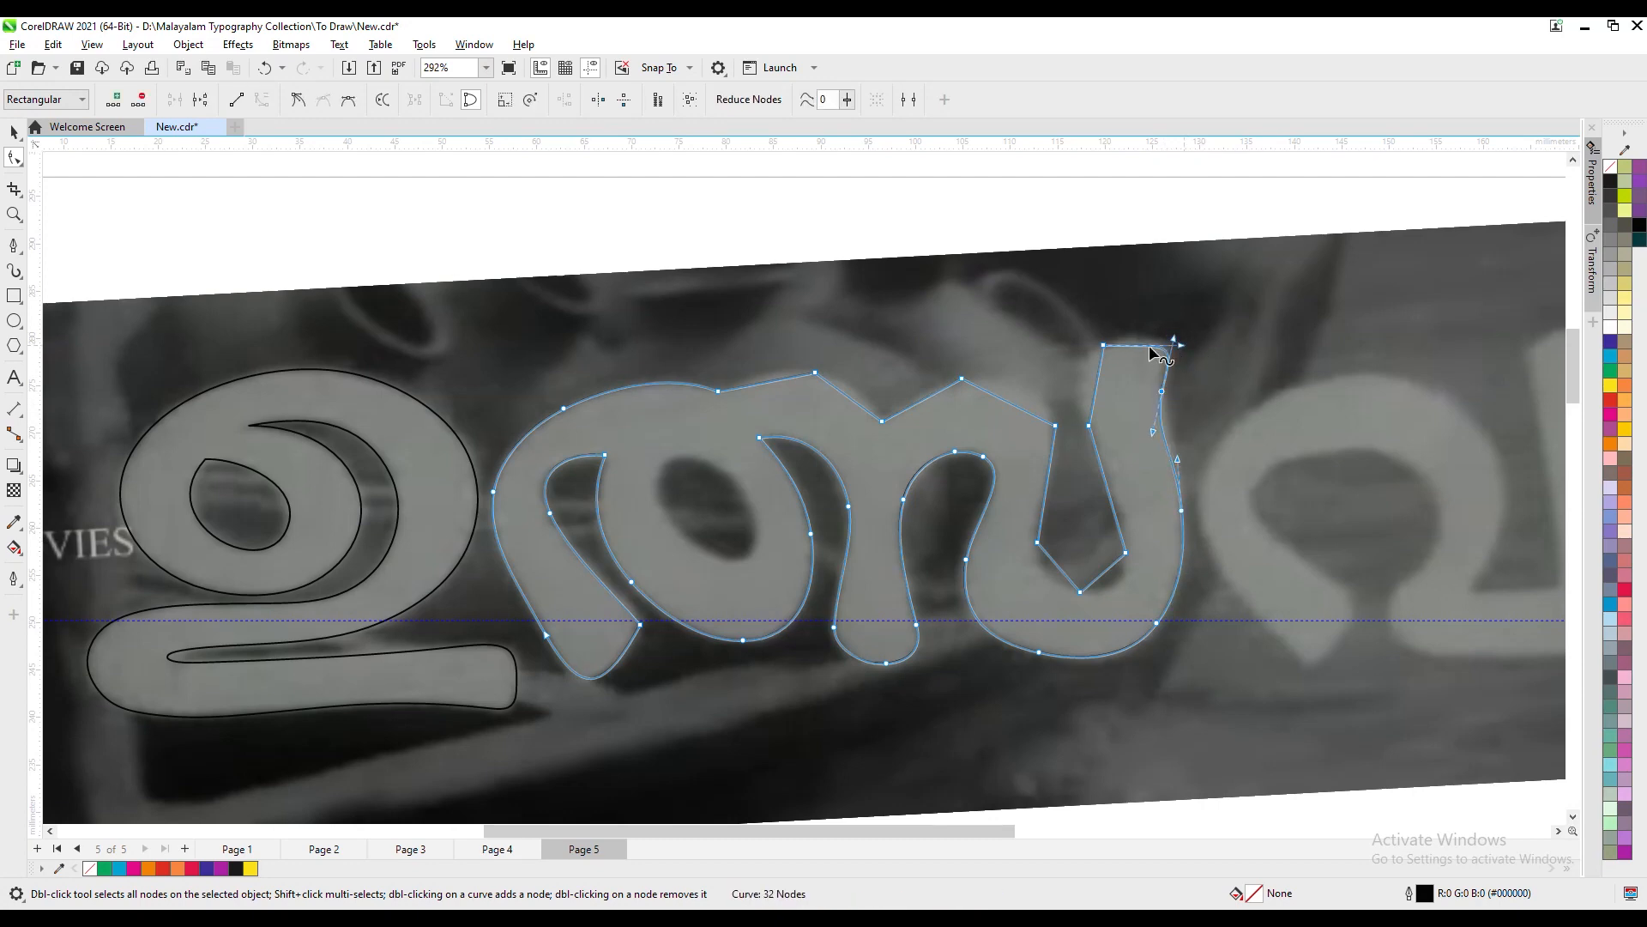
click(1162, 391)
key(Right)
key(Right)
key(Right)
mouse_move(1173, 343)
mouse_down()
mouse_move(1126, 336)
mouse_move(1093, 357)
mouse_up()
click(1165, 391)
double_click(1164, 345)
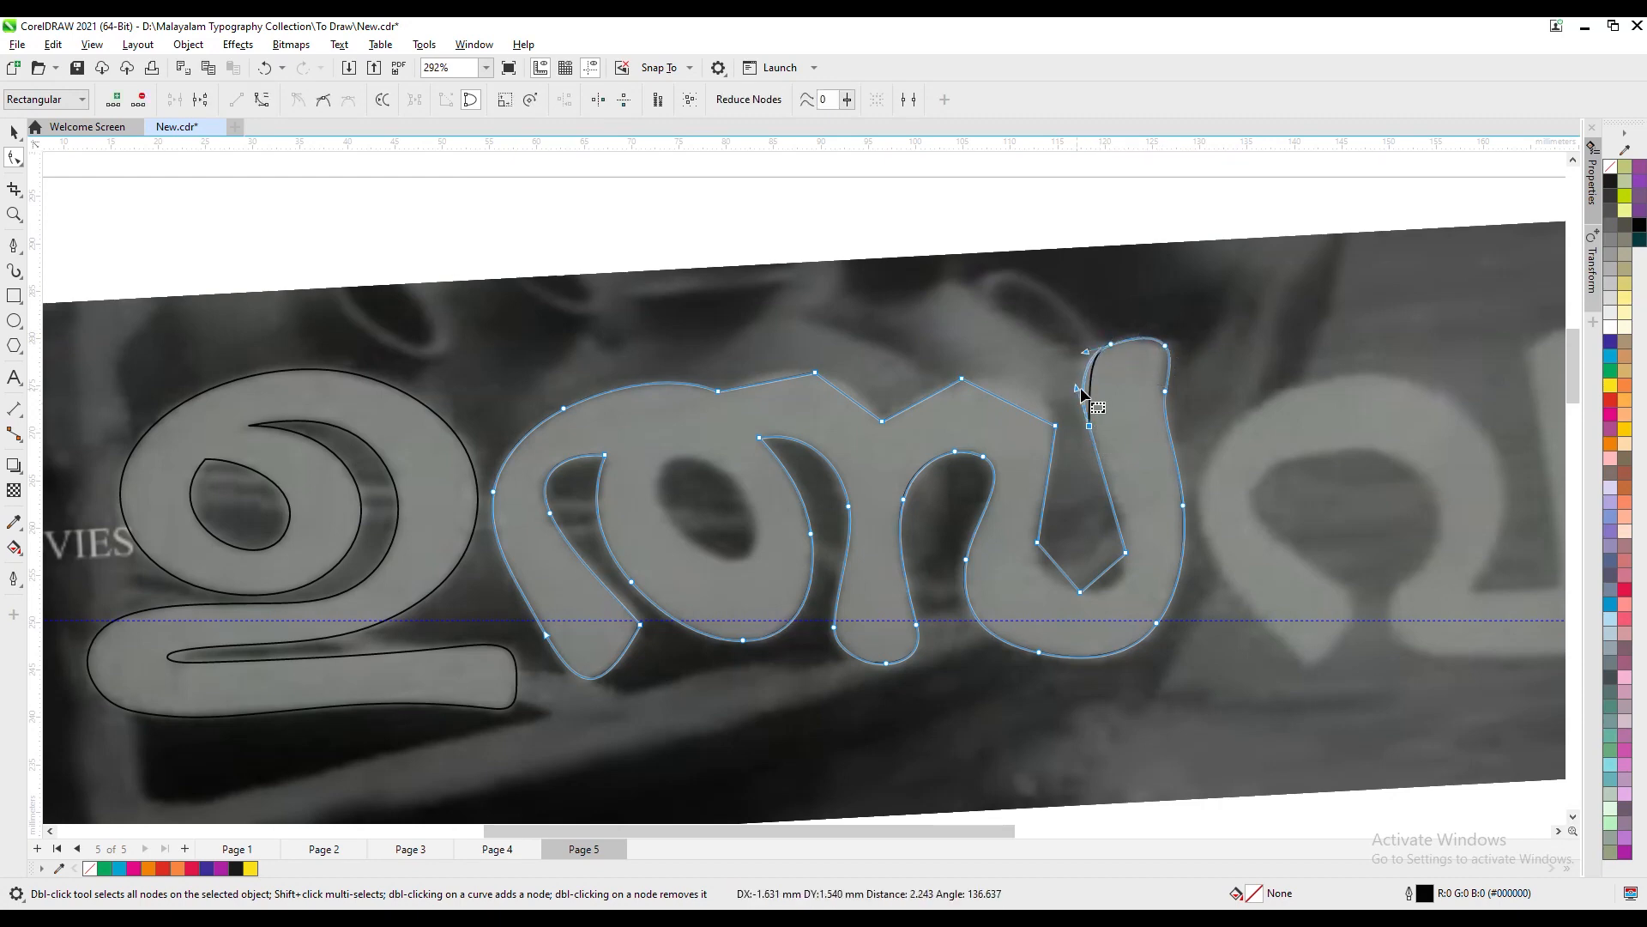
- Shape the inside of the second letter's right U into a smooth curve by replacing its corner nodes
double_click(1091, 428)
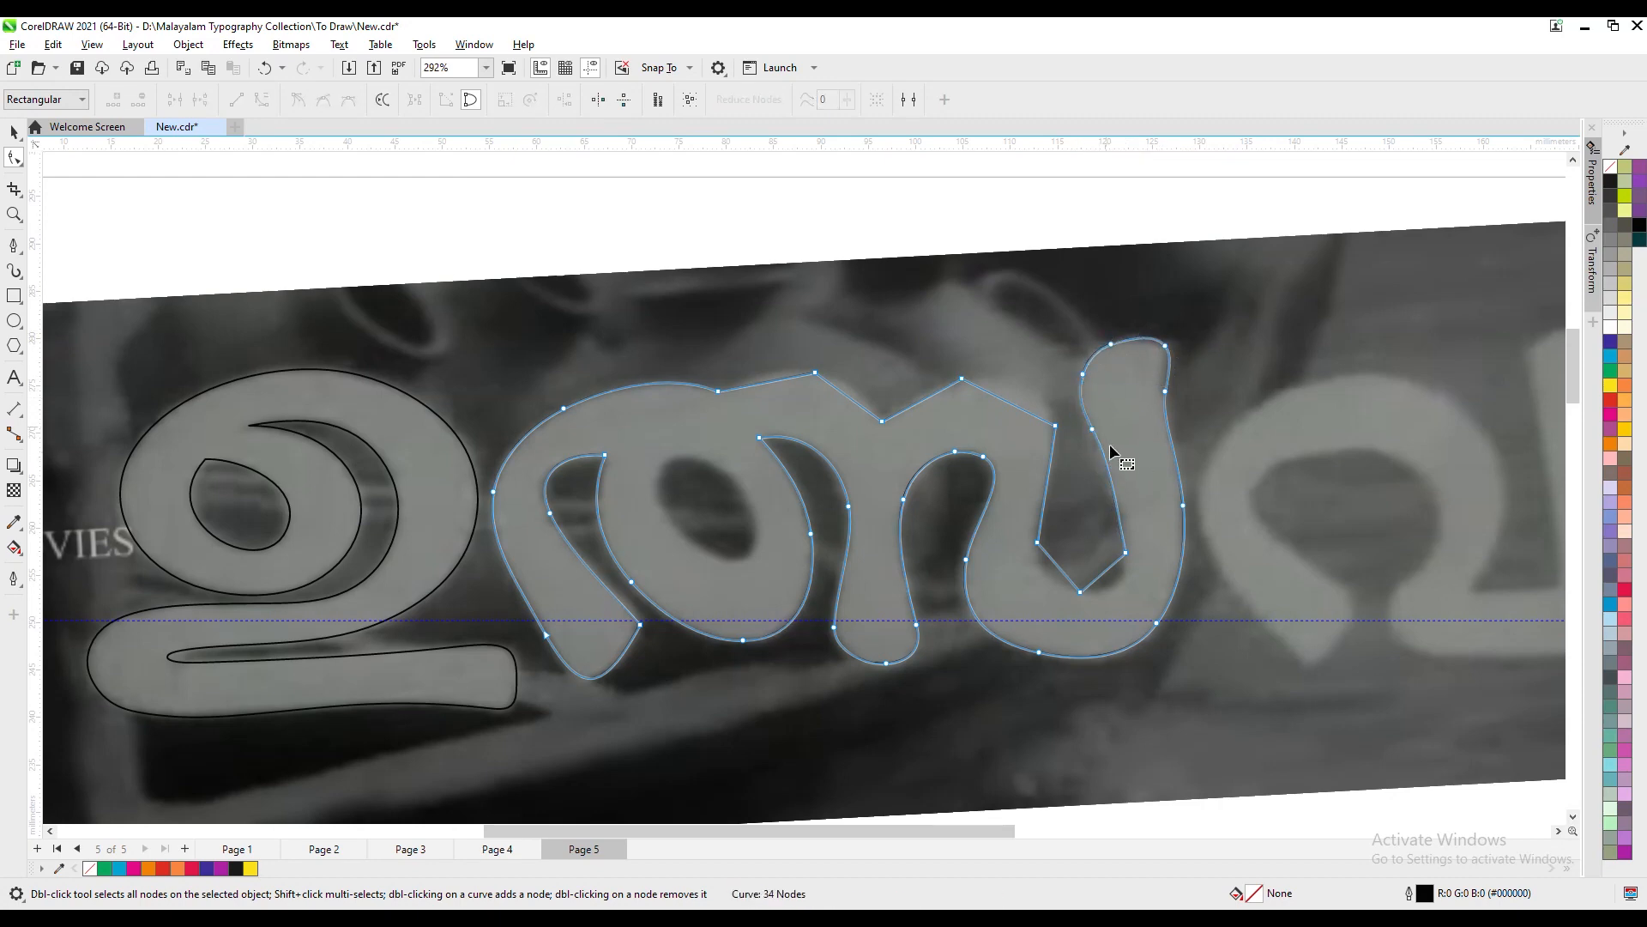
double_click(1121, 532)
drag(1115, 568, 1125, 598)
double_click(1124, 556)
double_click(1059, 570)
click(1041, 544)
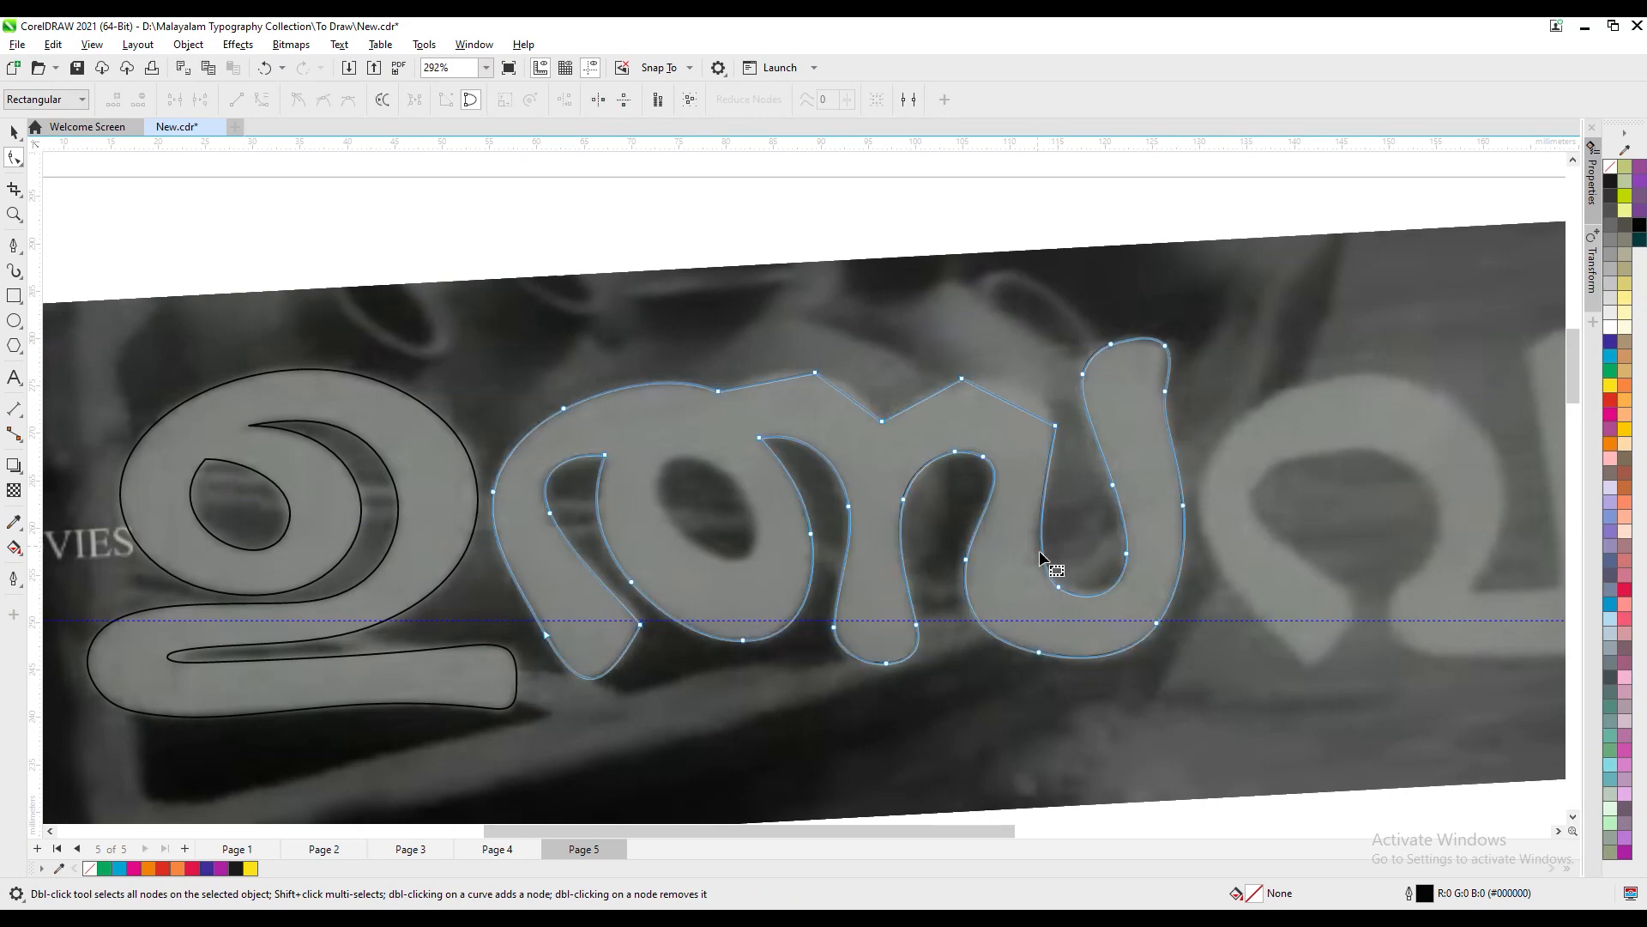
double_click(1089, 596)
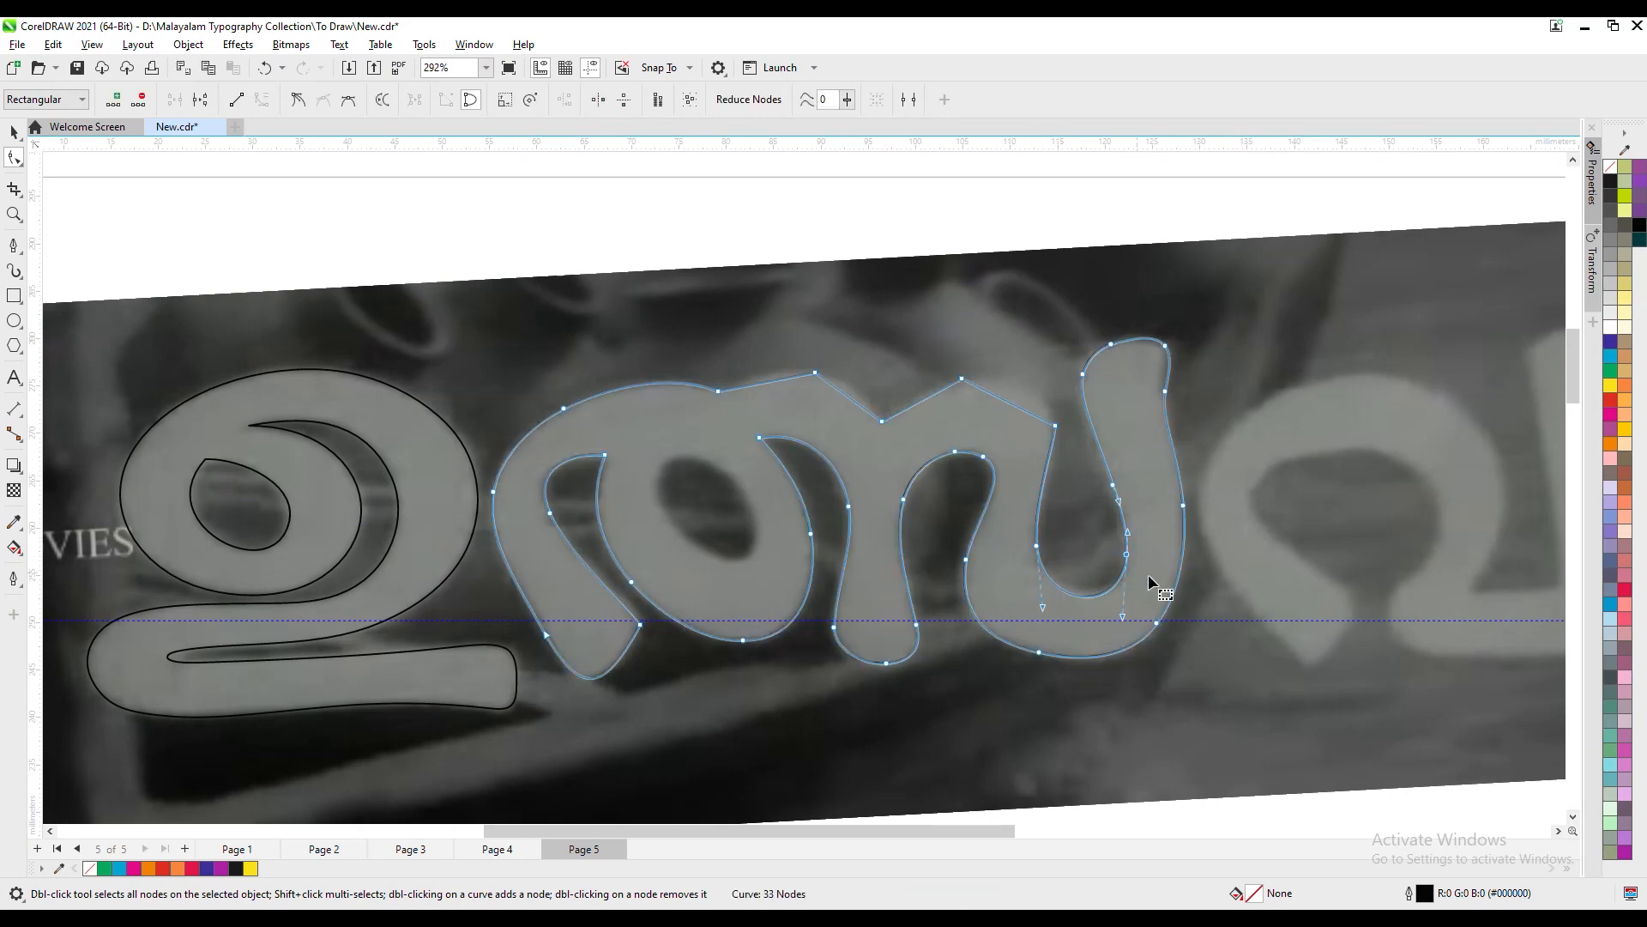
- Round the second letter's right hump and smooth its inner edge by removing the surplus nodes
double_click(1055, 426)
mouse_move(1044, 422)
mouse_down()
mouse_move(1092, 407)
mouse_move(1044, 400)
mouse_up()
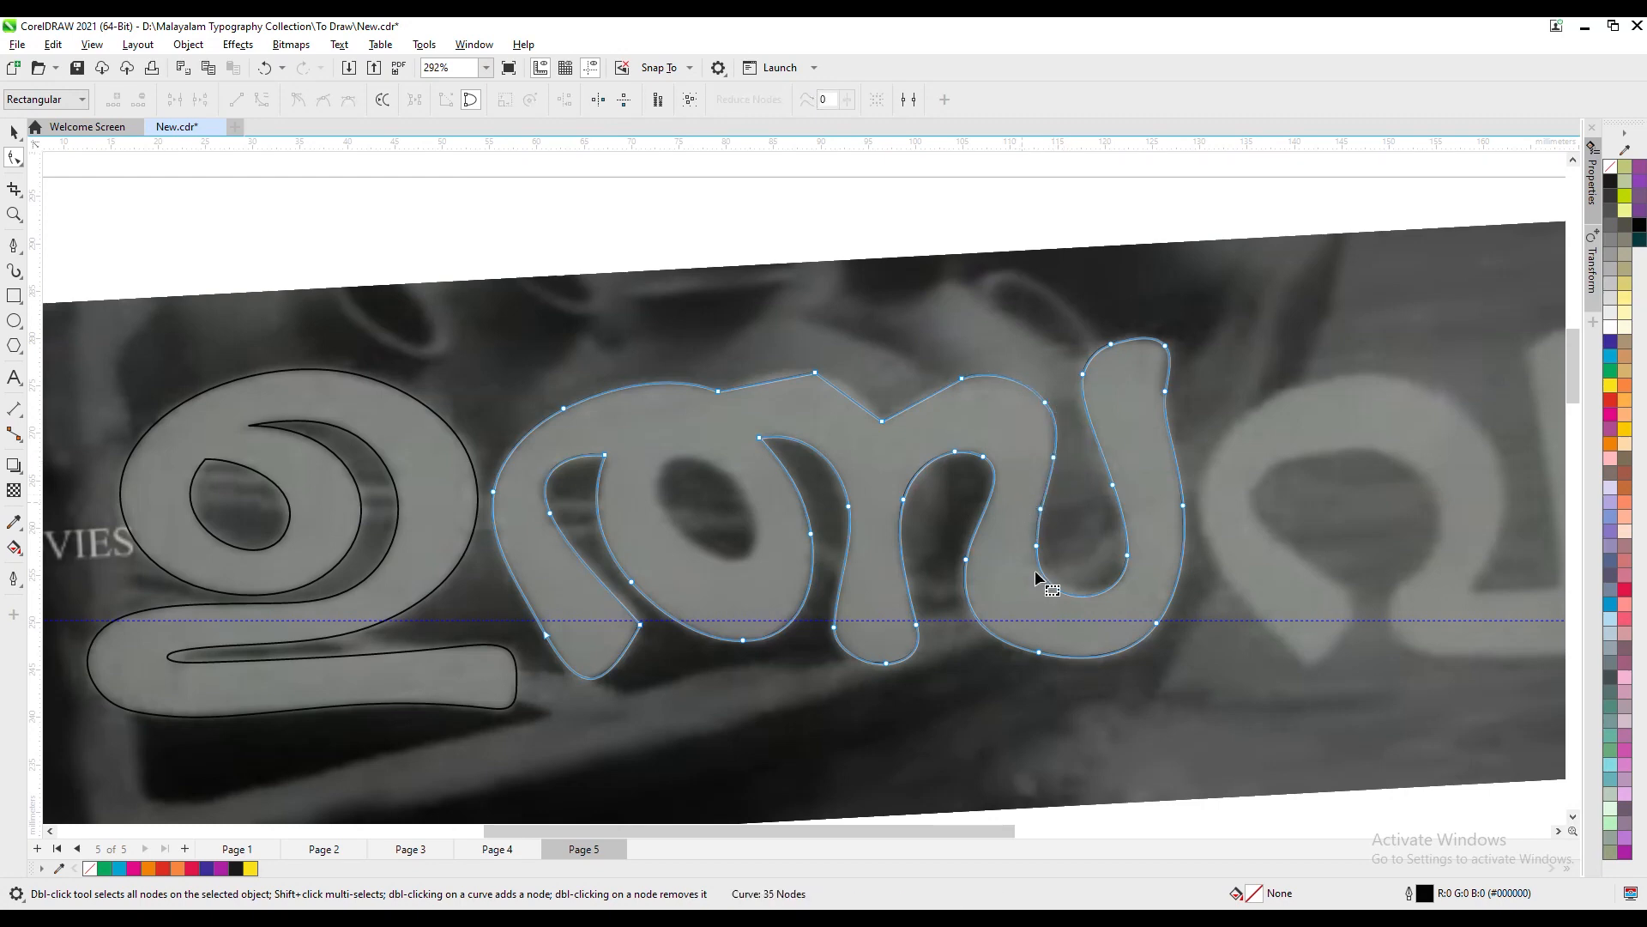
drag(1075, 481, 1034, 438)
key(Delete)
drag(934, 360, 967, 398)
- Convert the top edge of the second letter's middle hump to a curve and round it over the lettering
right_click(773, 379)
click(830, 503)
double_click(814, 372)
drag(798, 360, 838, 348)
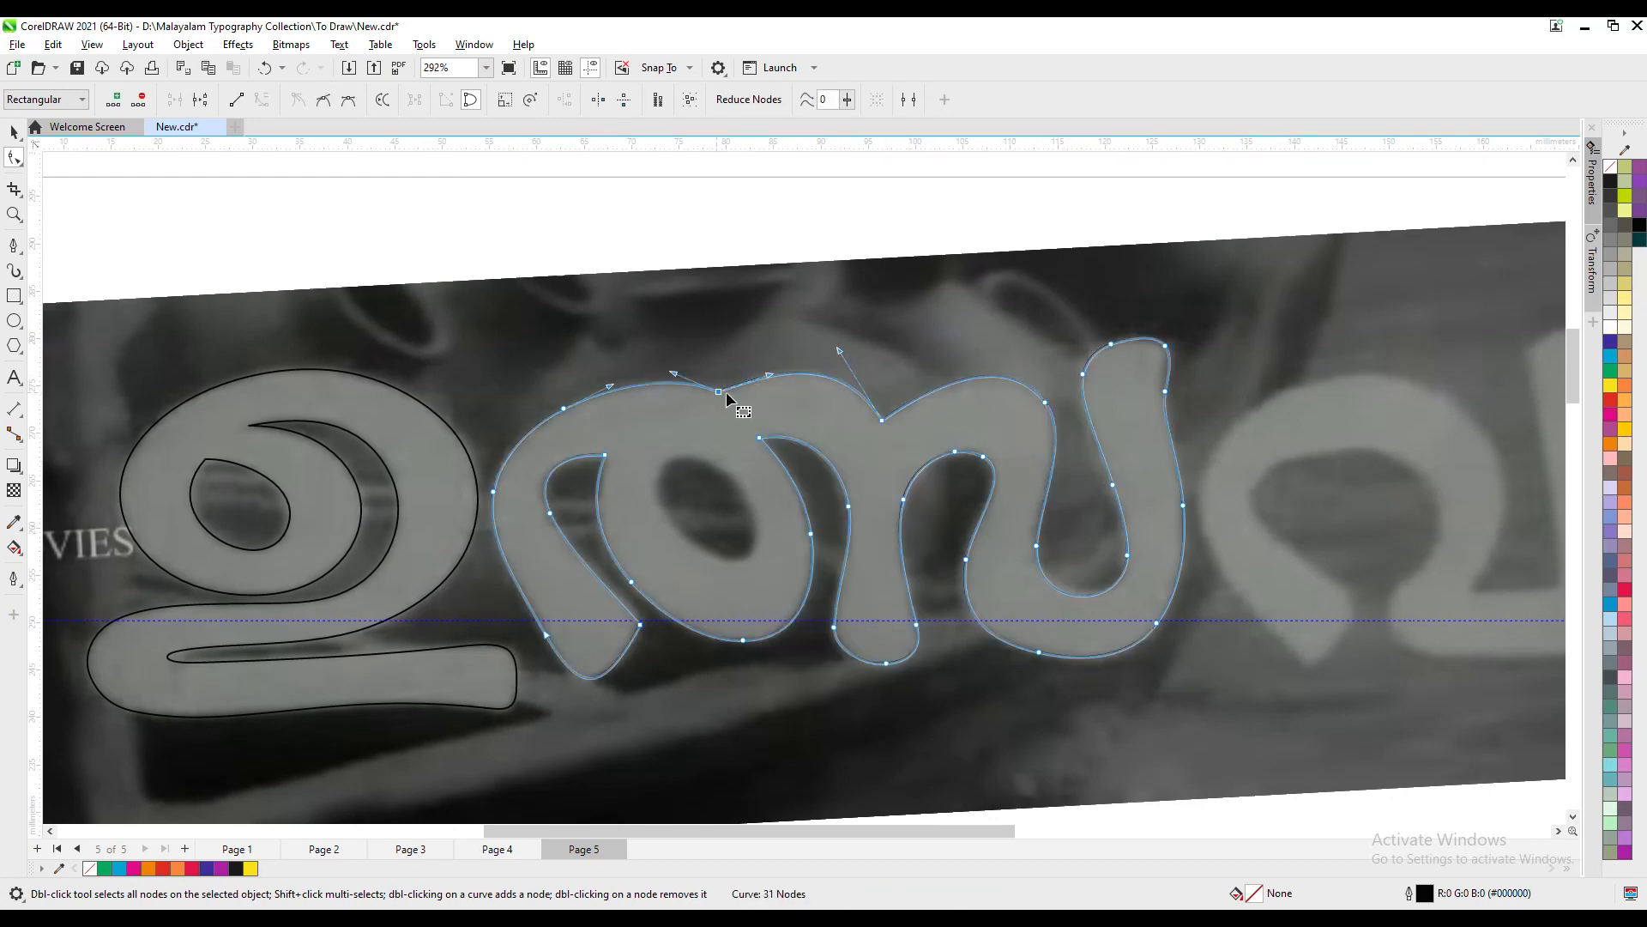
- Draw a closed six-point outline around the oval hole in the second letter's round bowl with the Pen tool
click(13, 247)
click(680, 452)
click(654, 497)
click(693, 545)
click(751, 563)
click(754, 512)
click(704, 460)
click(680, 452)
- Convert the second letter's inner hole outline to curves and round its sides by moving and replacing nodes
key(F10)
right_click(672, 519)
click(728, 645)
double_click(654, 497)
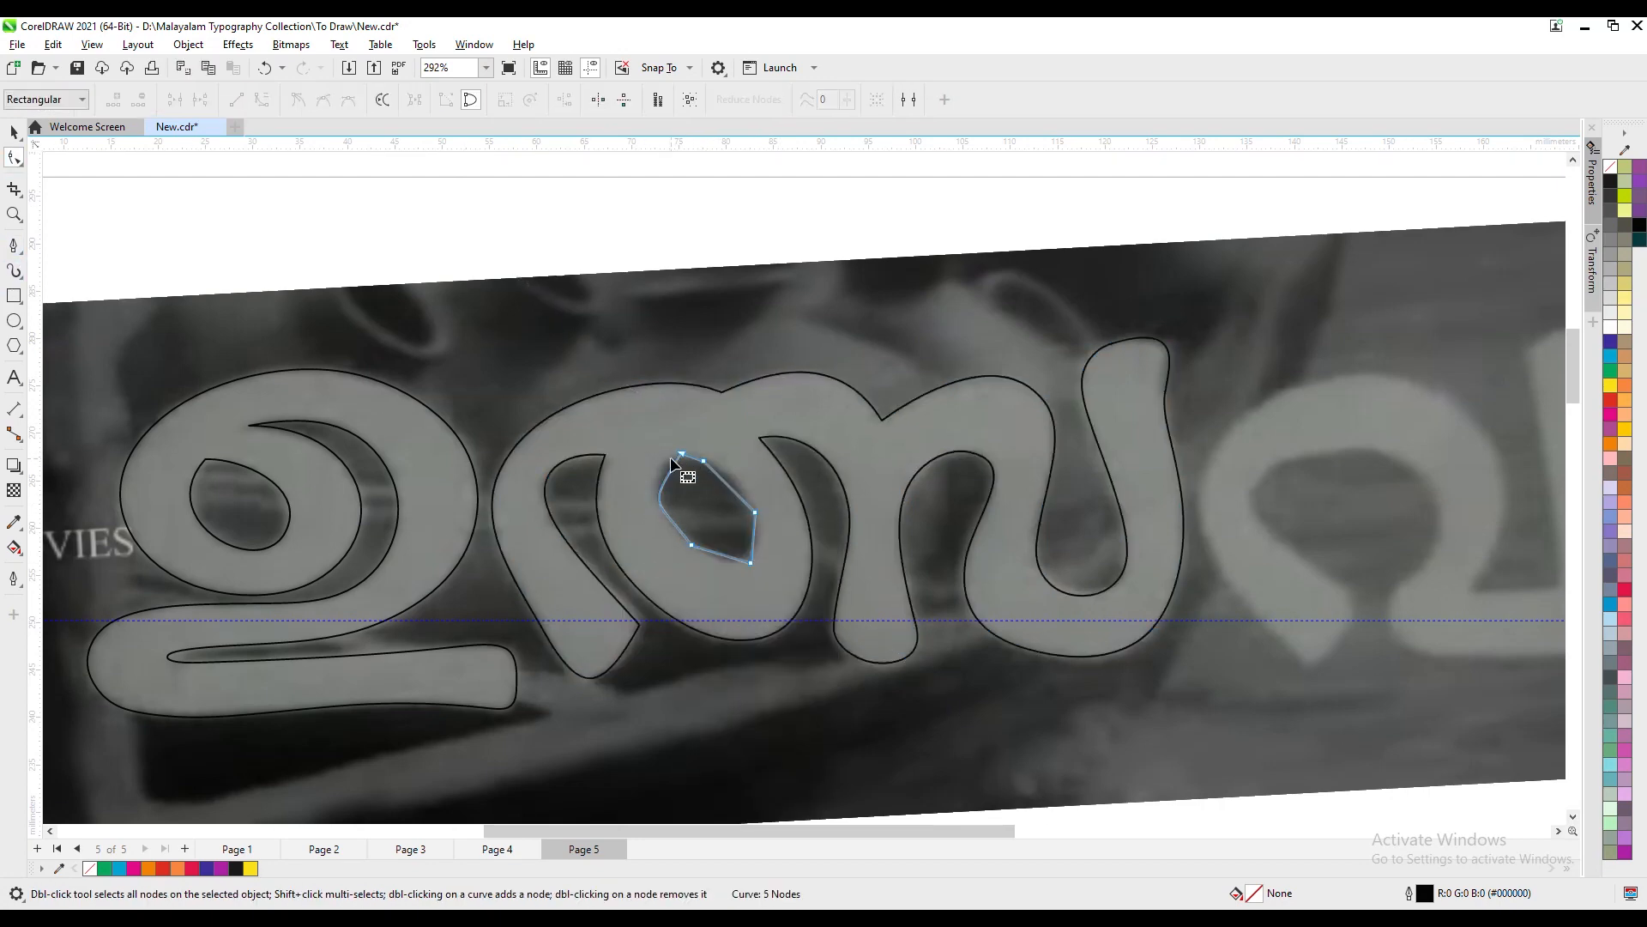
mouse_move(751, 564)
mouse_down()
mouse_move(718, 559)
mouse_move(755, 551)
mouse_up()
click(872, 526)
drag(703, 461, 721, 466)
drag(755, 552, 713, 557)
double_click(742, 560)
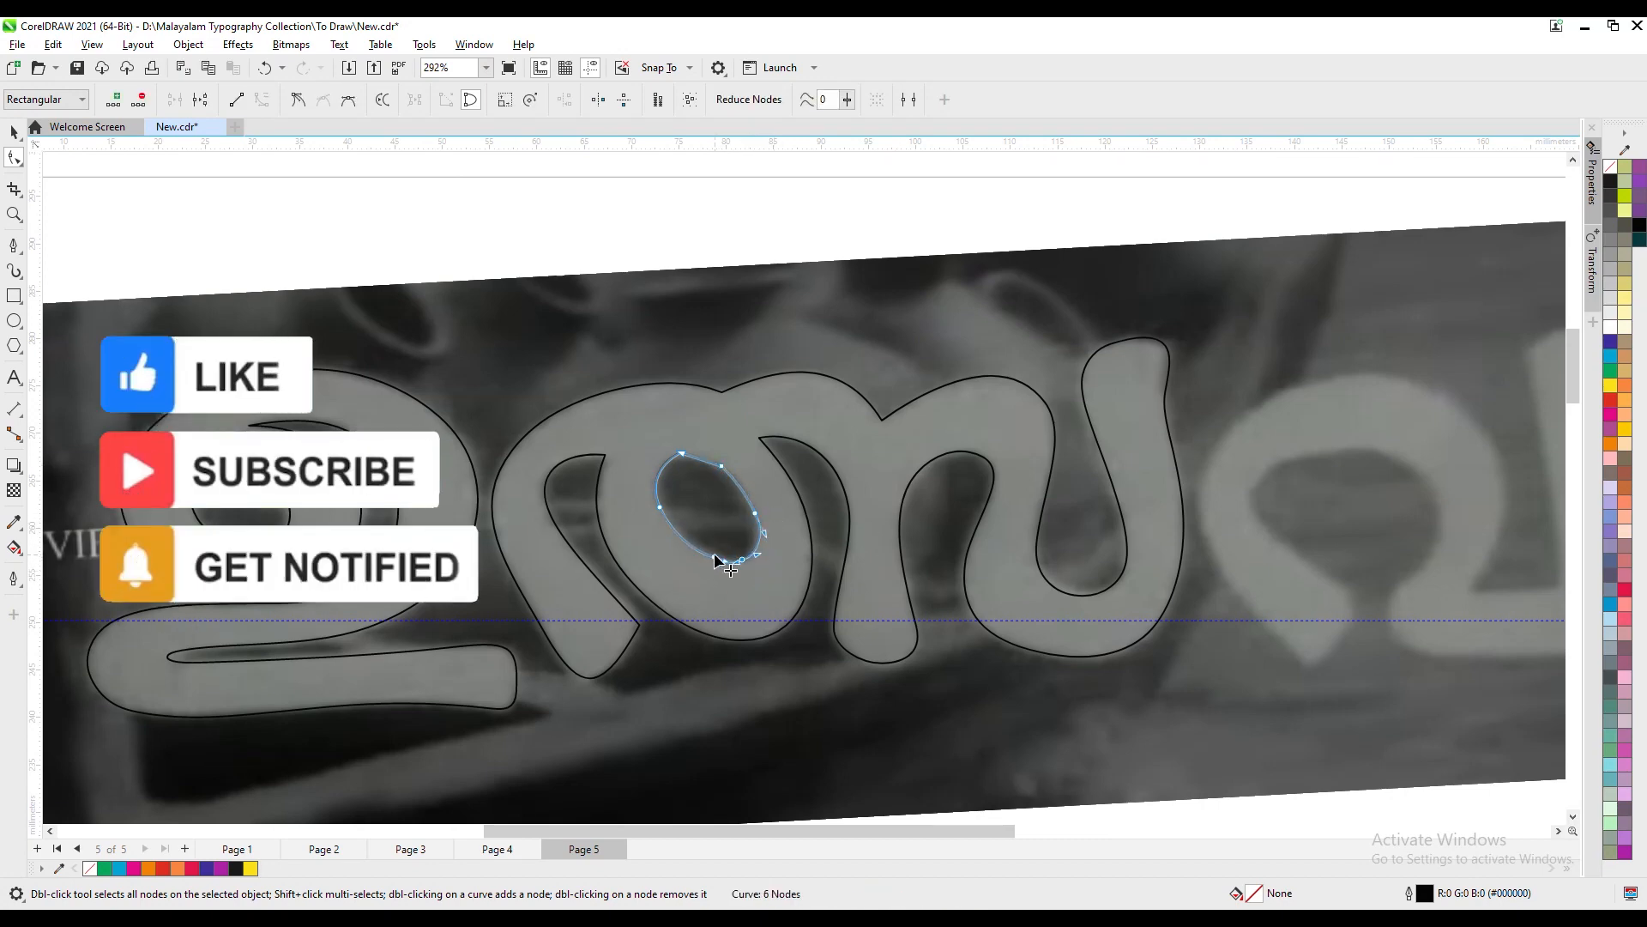
- Refine the second letter's inner hole into a smooth oval by repositioning its top node and removing extra nodes
double_click(714, 557)
click(660, 469)
double_click(722, 466)
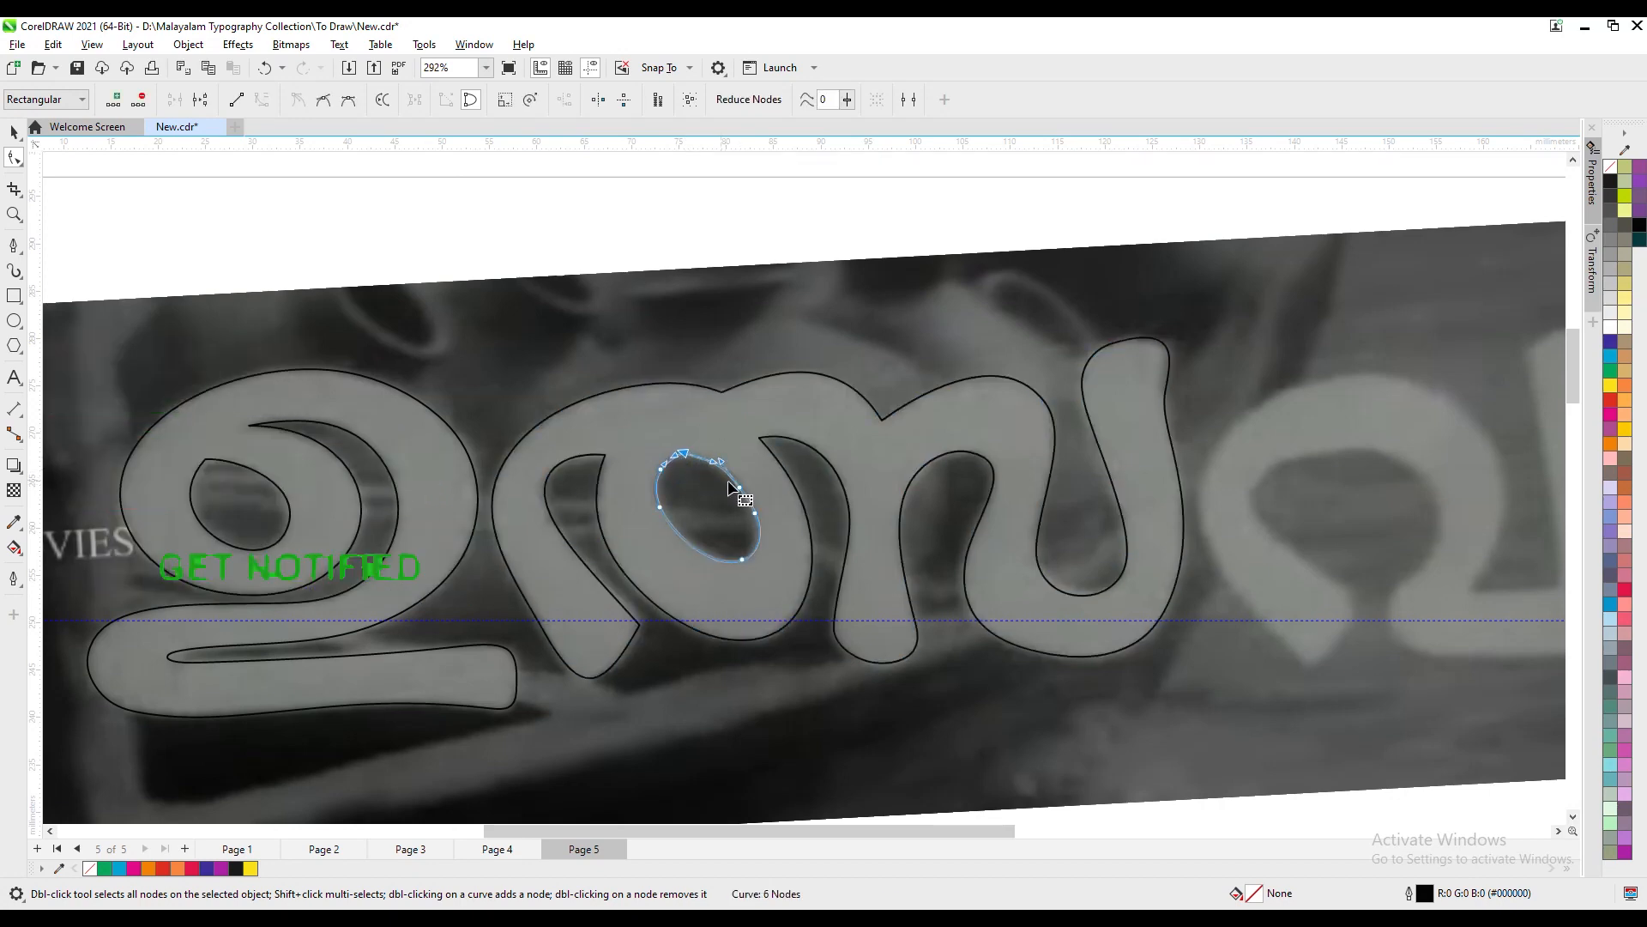
click(683, 460)
drag(684, 452, 699, 451)
double_click(661, 469)
drag(761, 522, 763, 520)
key(Delete)
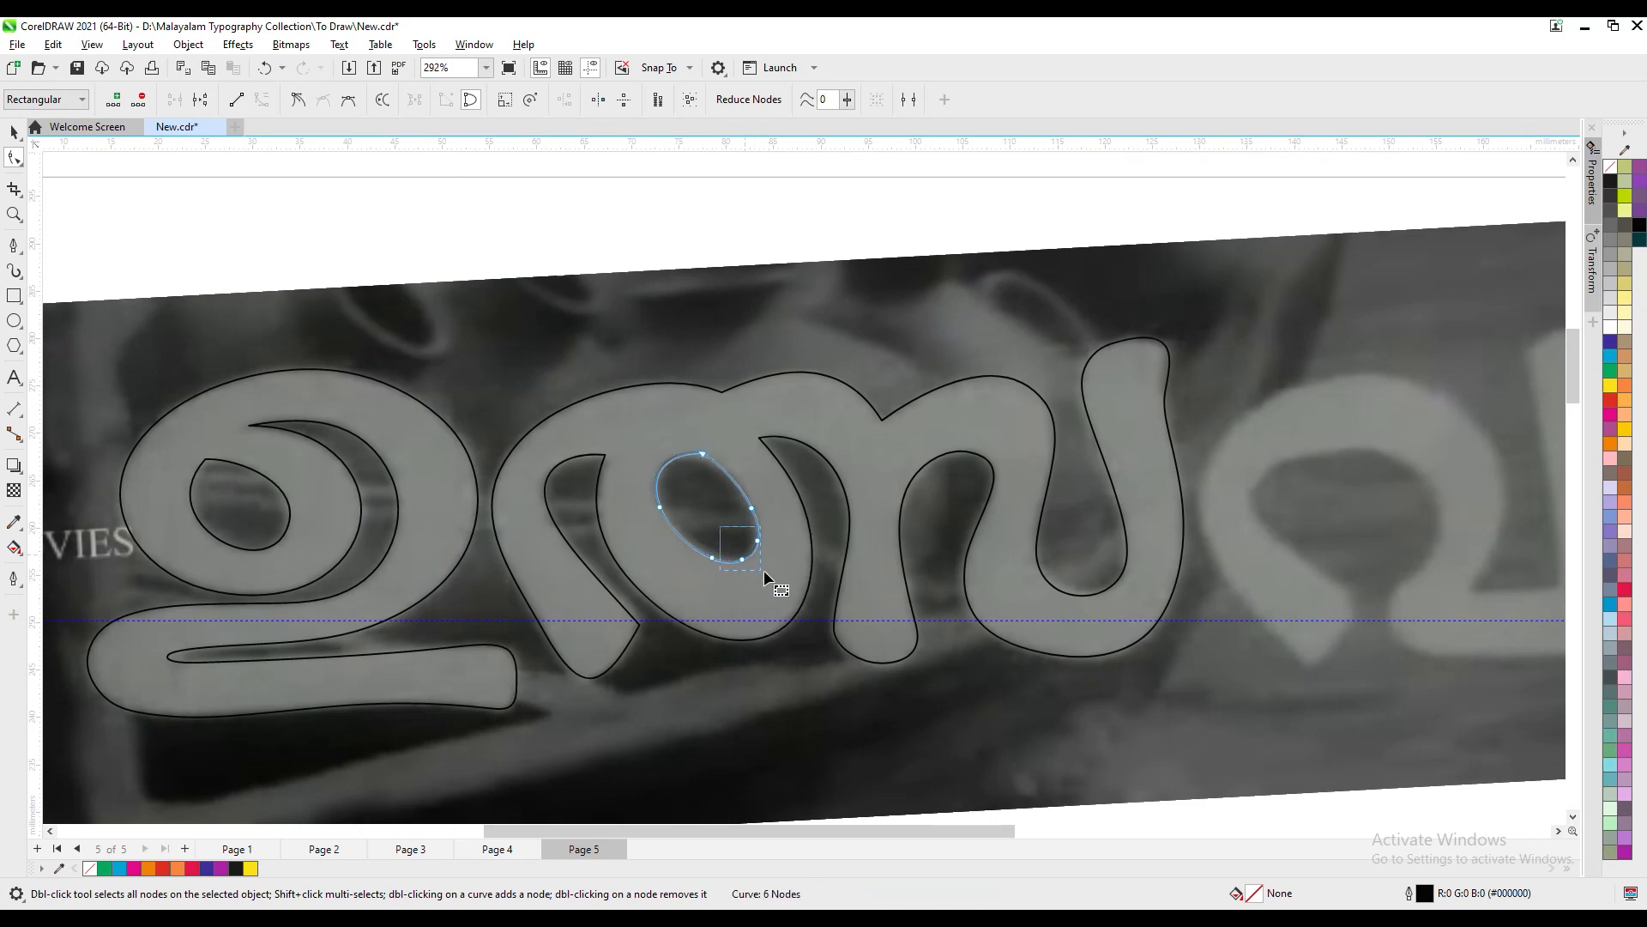
- Combine the second letter's outer outline with its inner hole into a single curve
click(14, 133)
shift+click(583, 398)
click(467, 101)
- Draw a closed straight-segment outline around the entire third letter with the Pen tool
scroll(828, 468, down, 2)
key(F2)
drag(992, 315, 1546, 674)
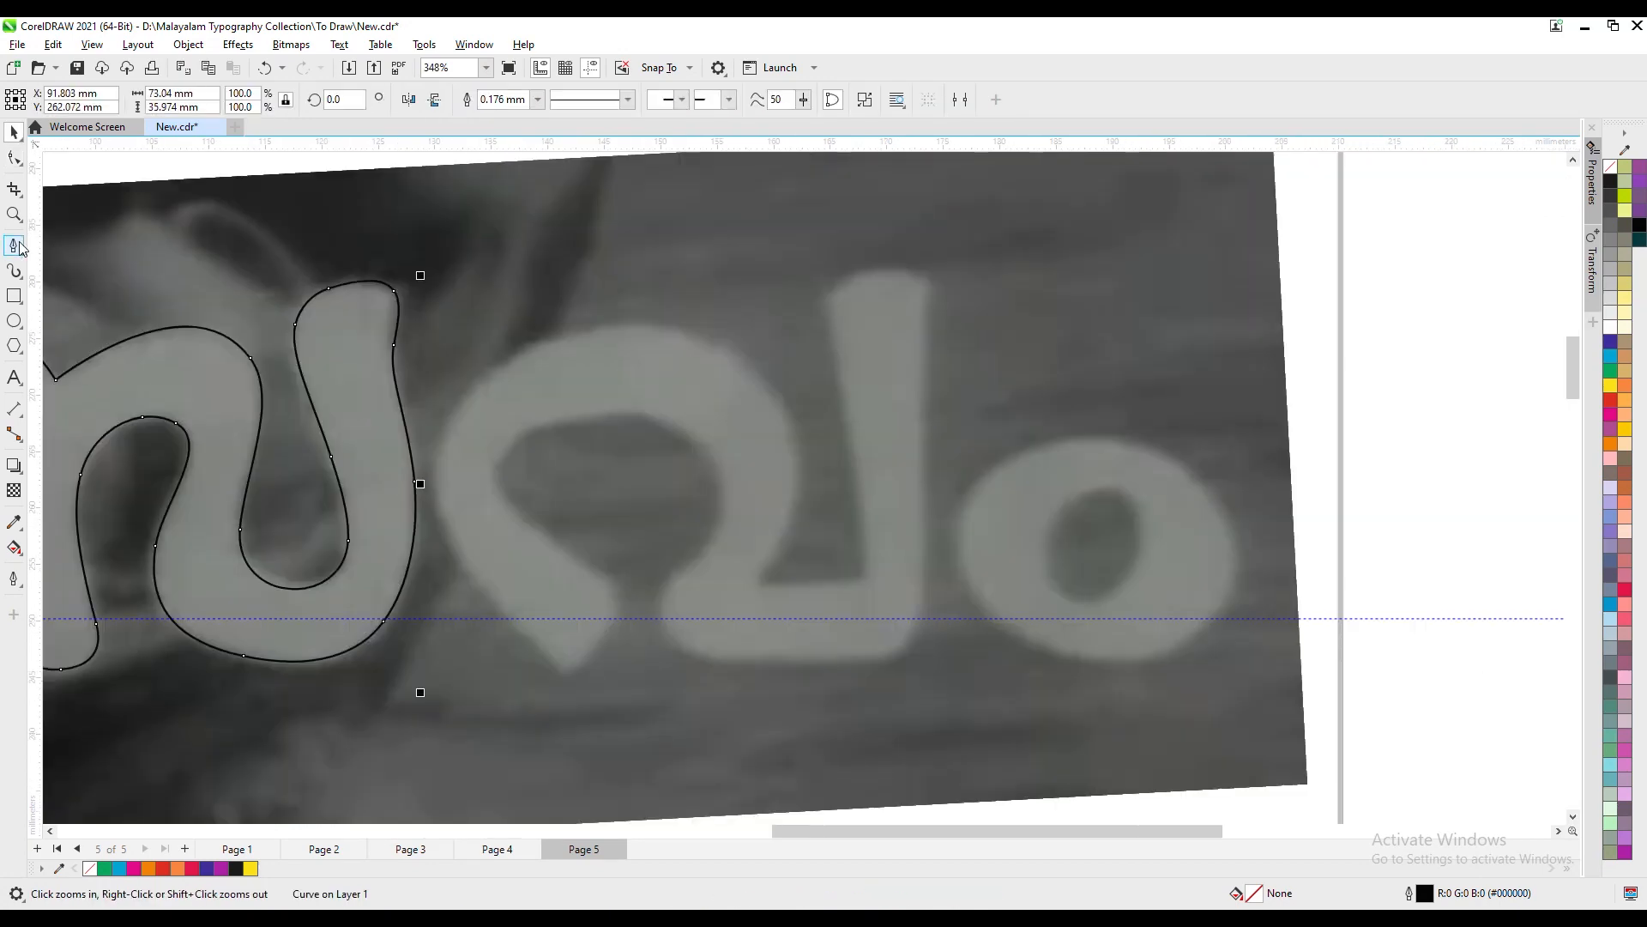
click(14, 245)
click(584, 661)
click(540, 654)
click(435, 516)
click(504, 357)
click(691, 333)
click(800, 441)
click(785, 545)
click(758, 572)
click(772, 586)
click(856, 586)
click(863, 570)
click(826, 315)
click(850, 278)
click(899, 267)
click(928, 297)
click(922, 390)
click(921, 600)
click(895, 653)
click(705, 657)
click(661, 613)
click(718, 511)
click(695, 435)
click(616, 414)
click(527, 435)
click(502, 492)
click(556, 546)
click(606, 572)
click(605, 636)
click(584, 660)
- Shape the third letter's upper outer edge into a smooth arc by replacing corner nodes and bending its segments
key(F10)
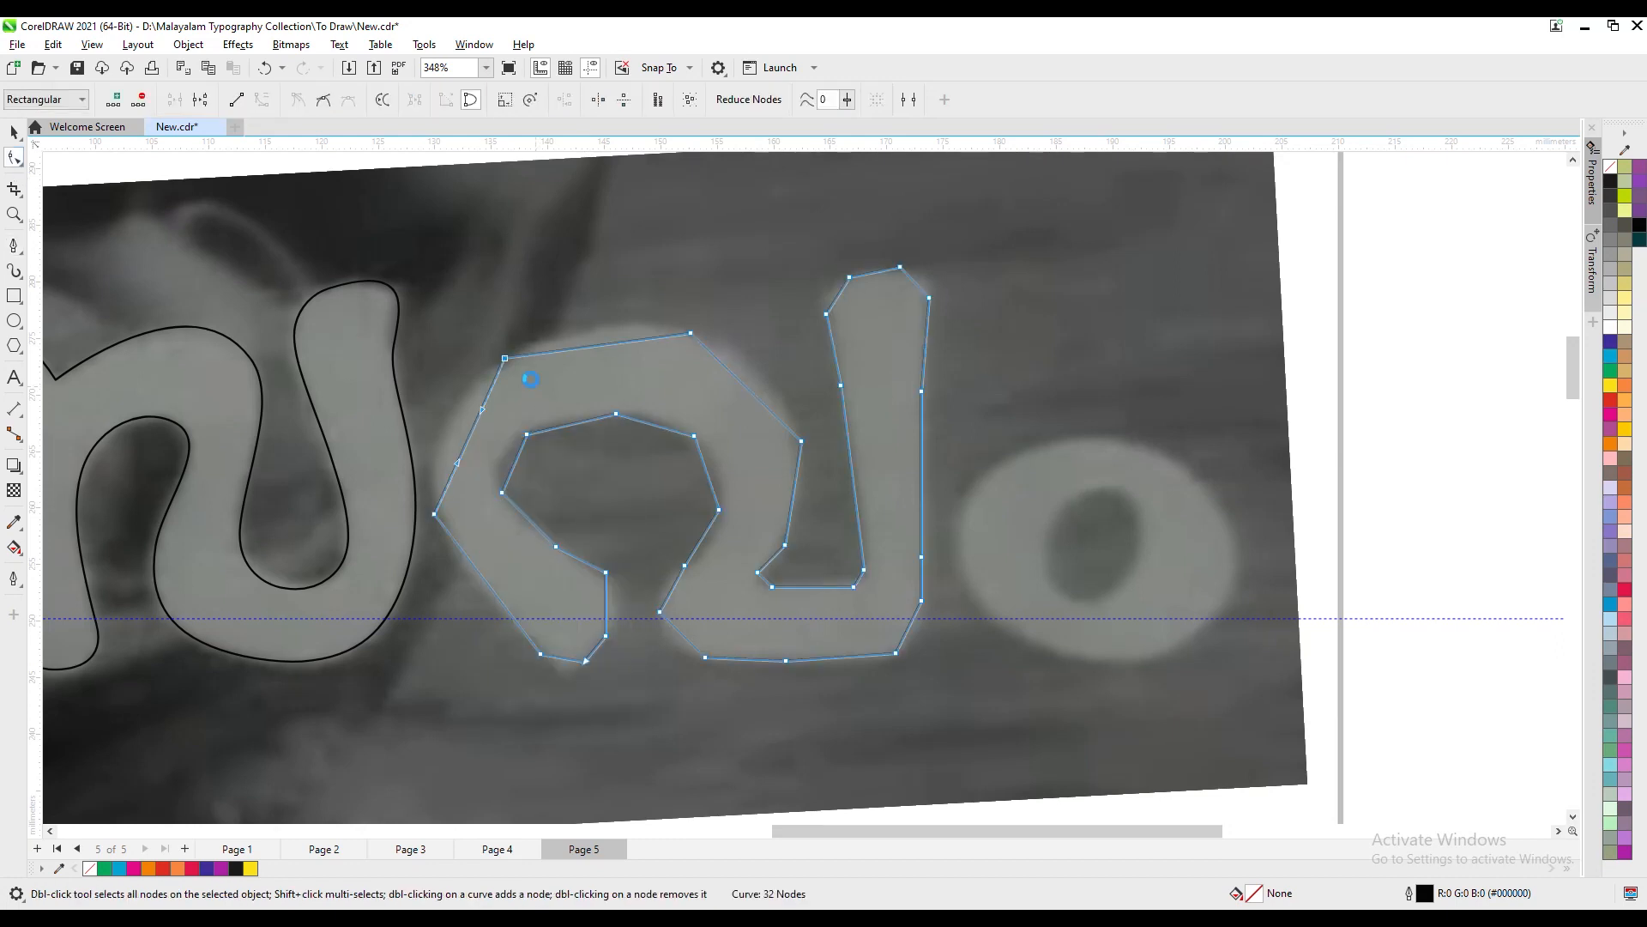
drag(523, 319, 417, 418)
drag(481, 361, 502, 309)
double_click(474, 386)
double_click(569, 335)
drag(624, 292, 770, 356)
double_click(709, 343)
double_click(474, 386)
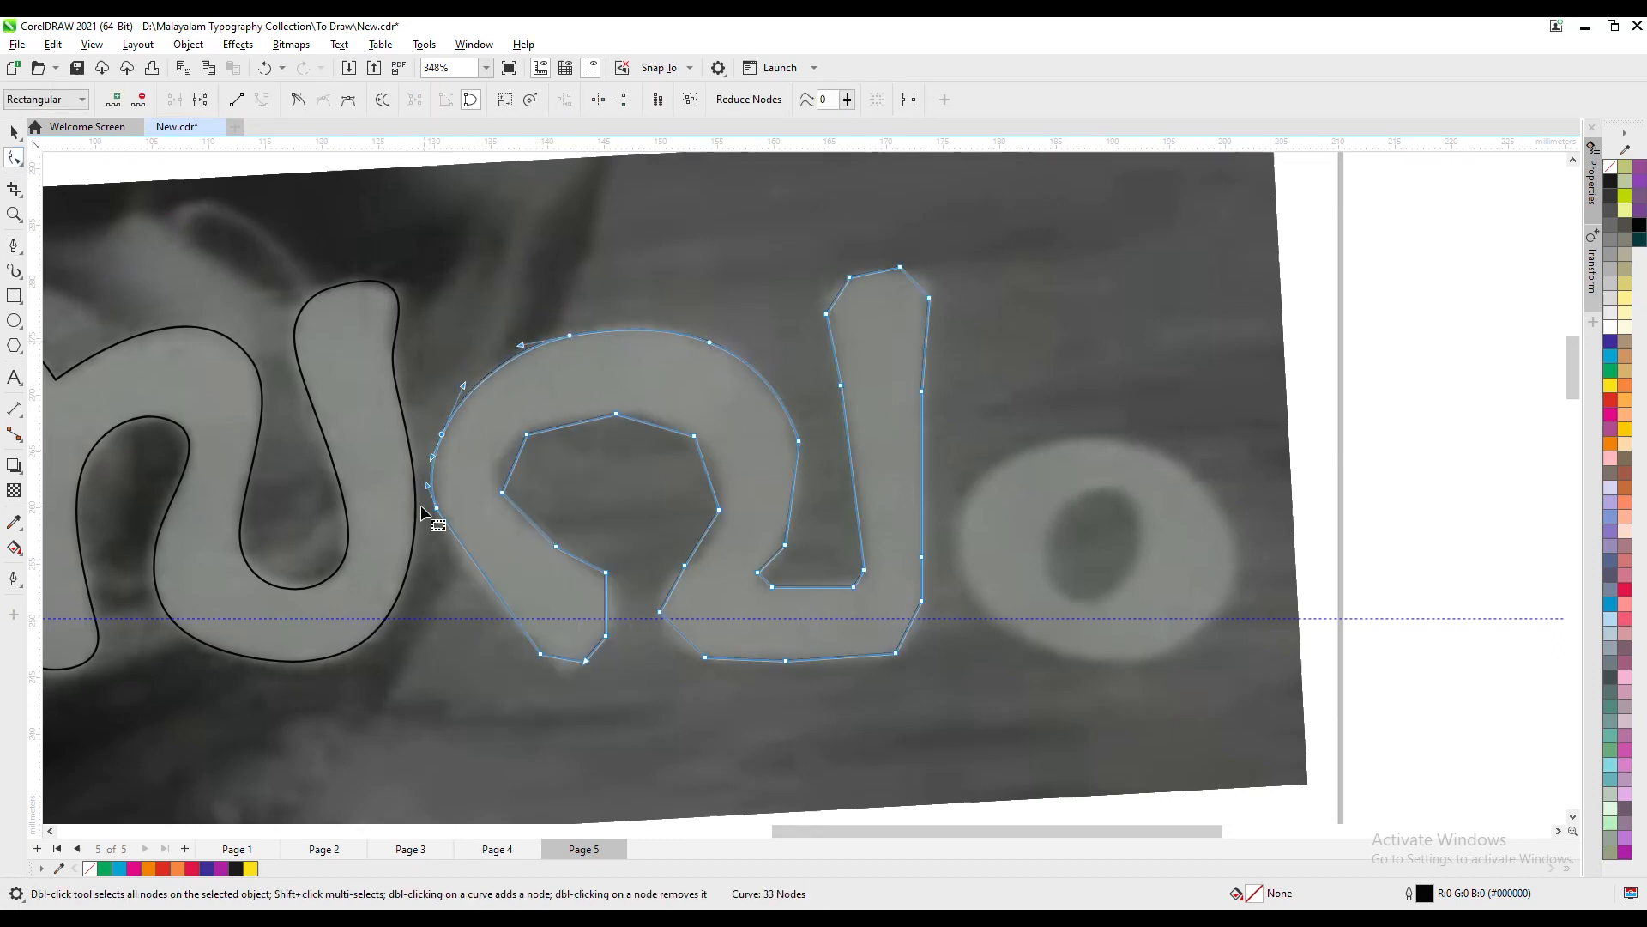
- Smooth the third letter's outer left side and shape its pointed left foot by replacing the corner nodes
double_click(436, 508)
drag(483, 532, 445, 529)
double_click(444, 530)
double_click(540, 654)
double_click(510, 617)
drag(543, 650, 582, 688)
double_click(563, 665)
double_click(583, 657)
double_click(605, 630)
- Round the right side of the third letter's left foot and smooth the lower-left inner edge by replacing corner nodes
mouse_move(580, 560)
mouse_down()
mouse_move(588, 578)
mouse_move(641, 581)
mouse_move(593, 572)
mouse_up()
double_click(592, 575)
double_click(556, 546)
double_click(502, 492)
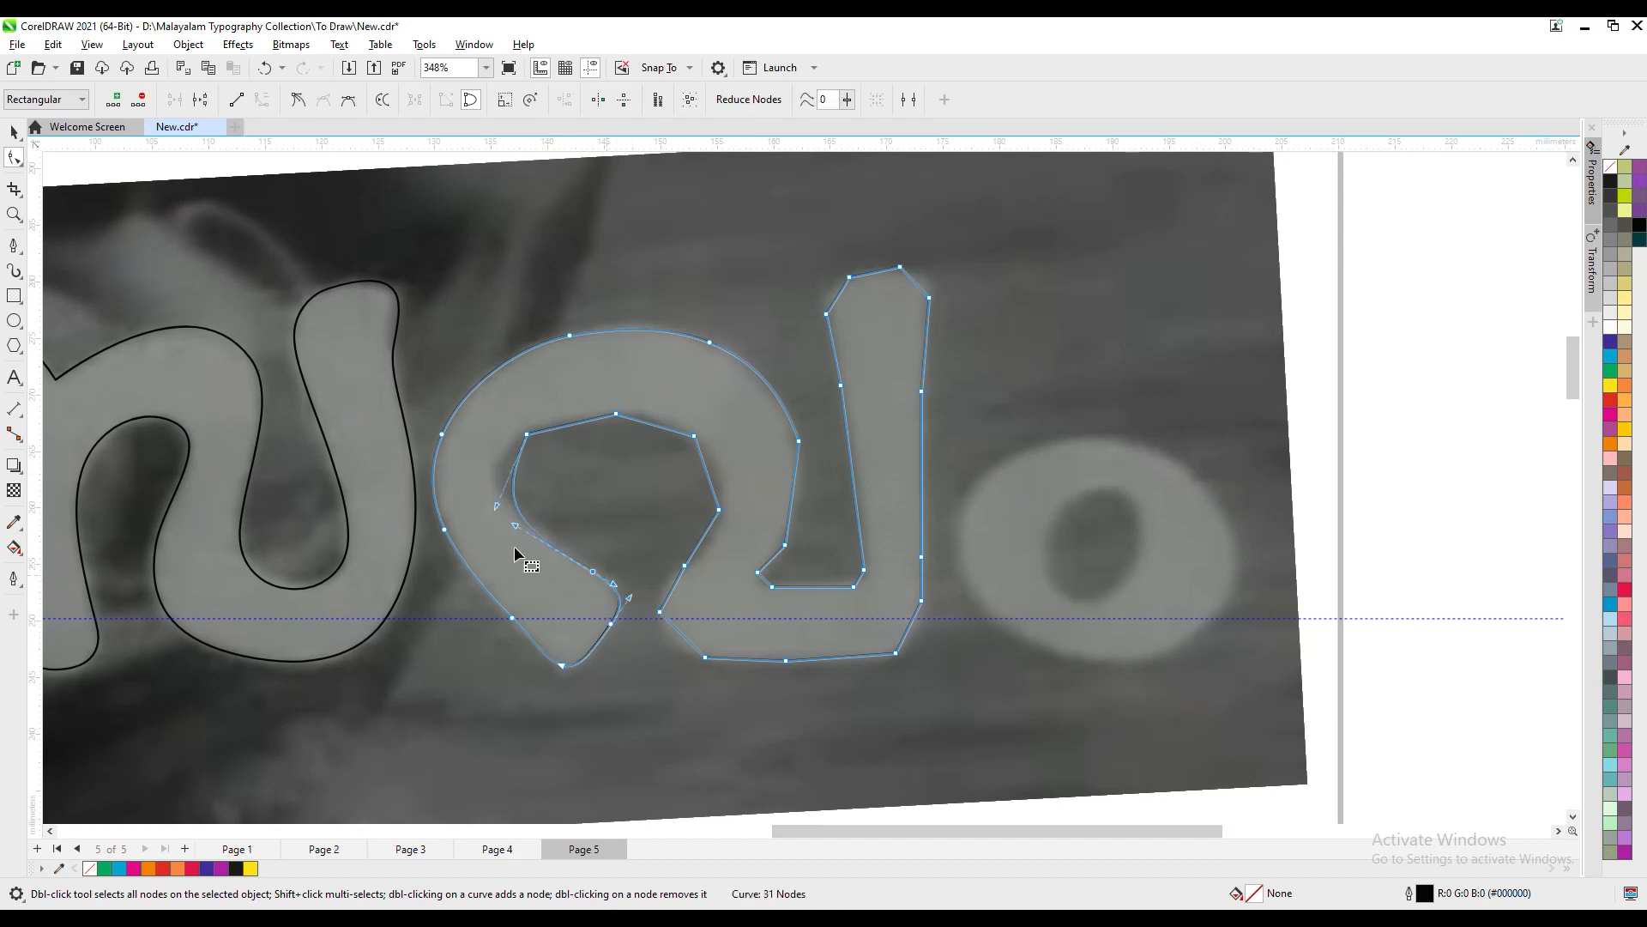
- Shape the top and right side of the third letter's inner opening into a smooth arc by replacing its corner nodes
double_click(527, 434)
double_click(537, 427)
double_click(616, 414)
drag(667, 428, 683, 428)
double_click(719, 509)
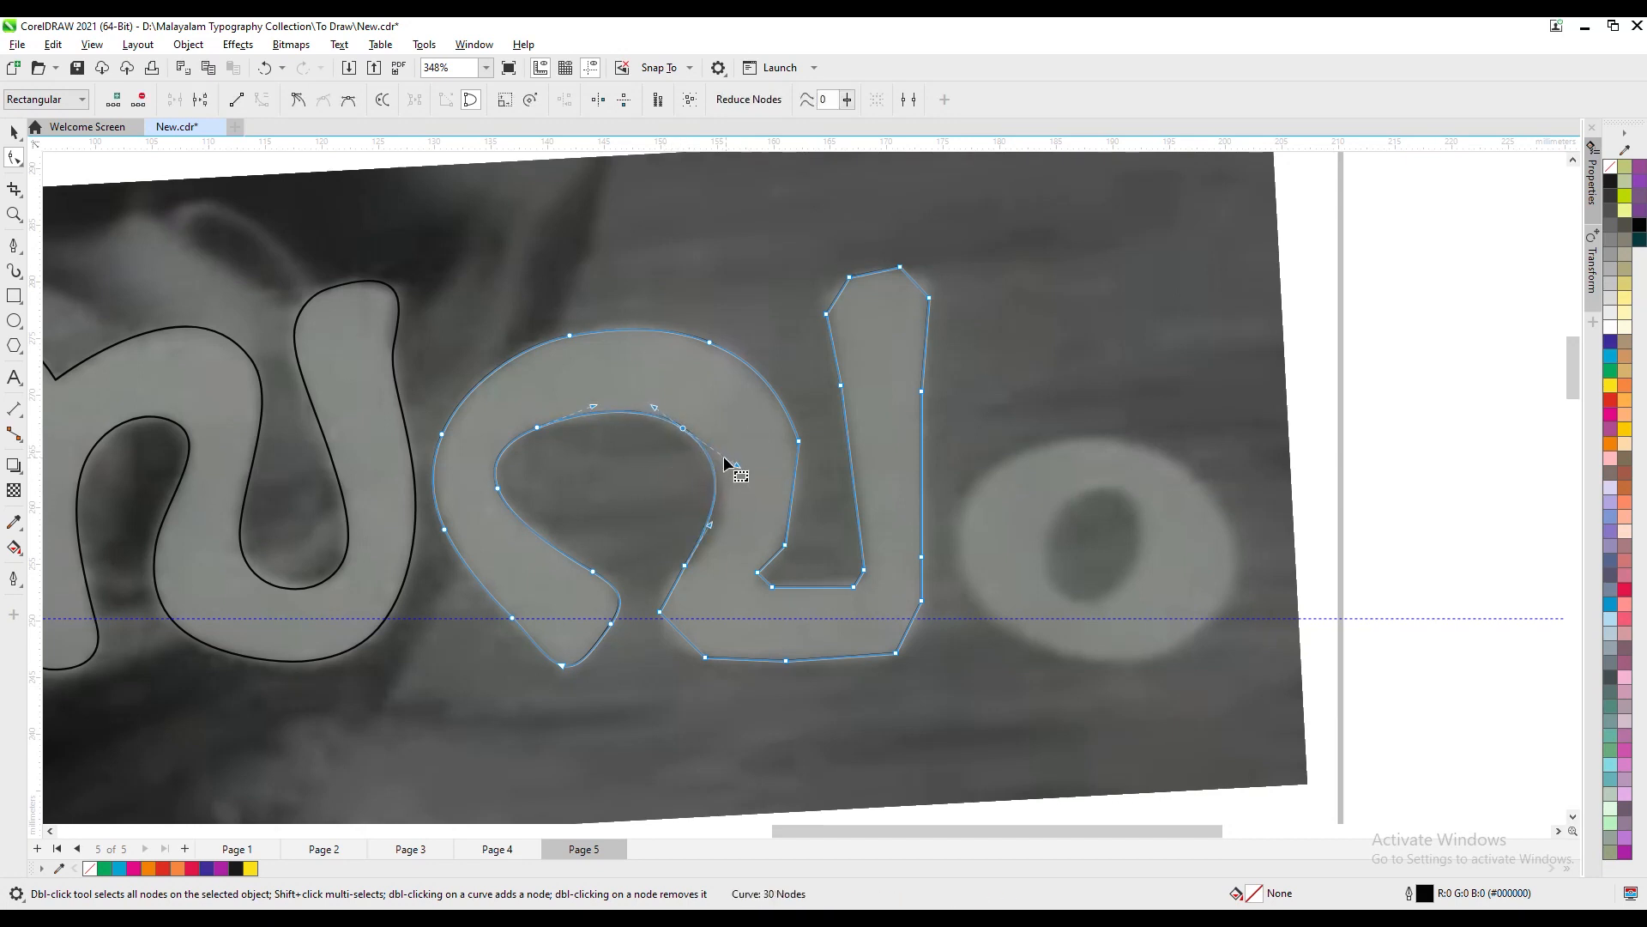
double_click(683, 429)
click(704, 551)
- Round the lower-left bend of the third letter's base stroke and smooth its bottom edge
double_click(661, 596)
double_click(659, 612)
click(706, 658)
double_click(786, 660)
drag(706, 657, 685, 652)
click(817, 673)
double_click(896, 654)
- Round the third letter's lower-right corner and smooth the right edge of its tall stem
drag(928, 564, 930, 566)
key(Delete)
drag(889, 633, 923, 664)
key(Delete)
drag(922, 391, 921, 404)
drag(920, 595, 923, 593)
drag(920, 403, 923, 495)
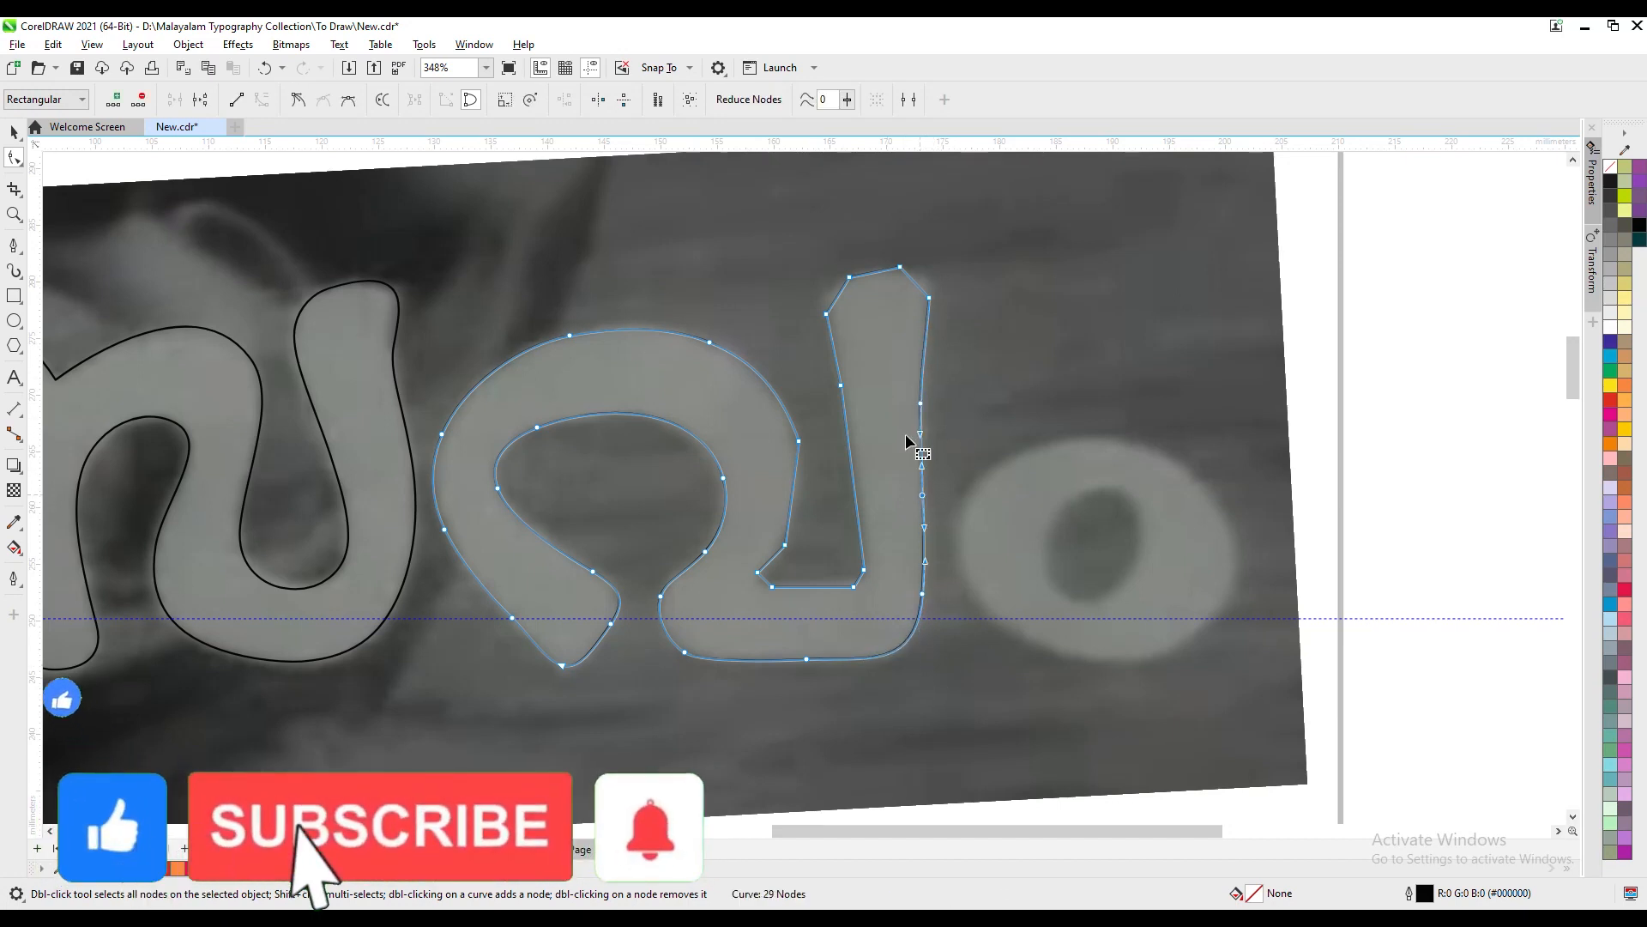
- Round the top of the third letter's tall stem and soften the inner corner at the stem's base
double_click(924, 346)
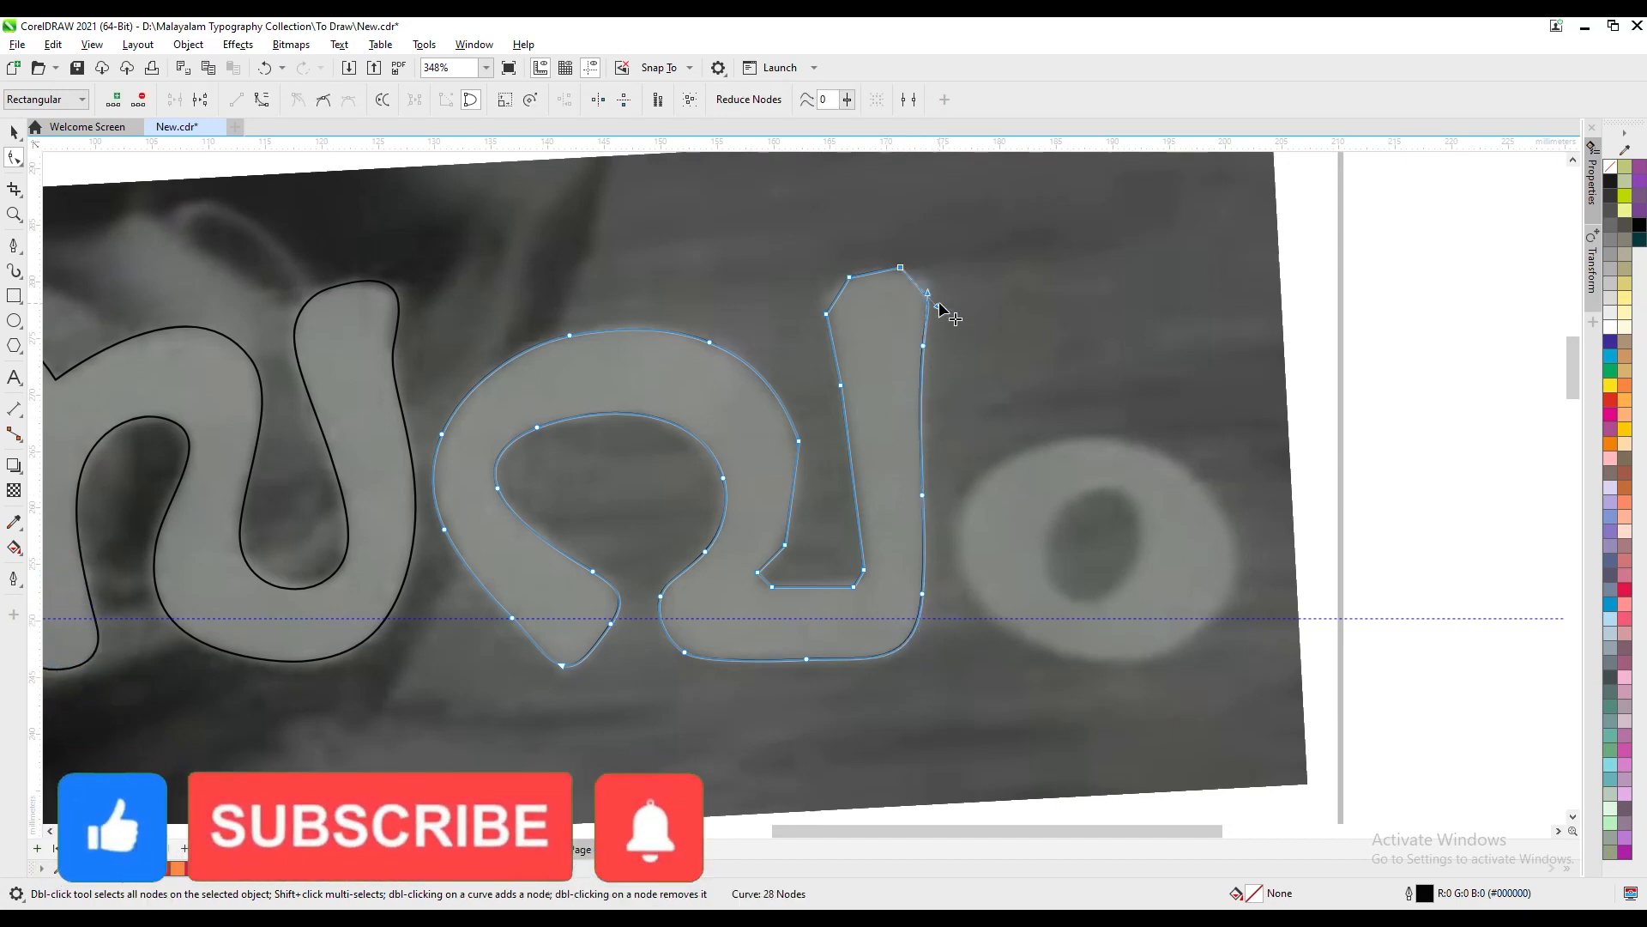
click(900, 269)
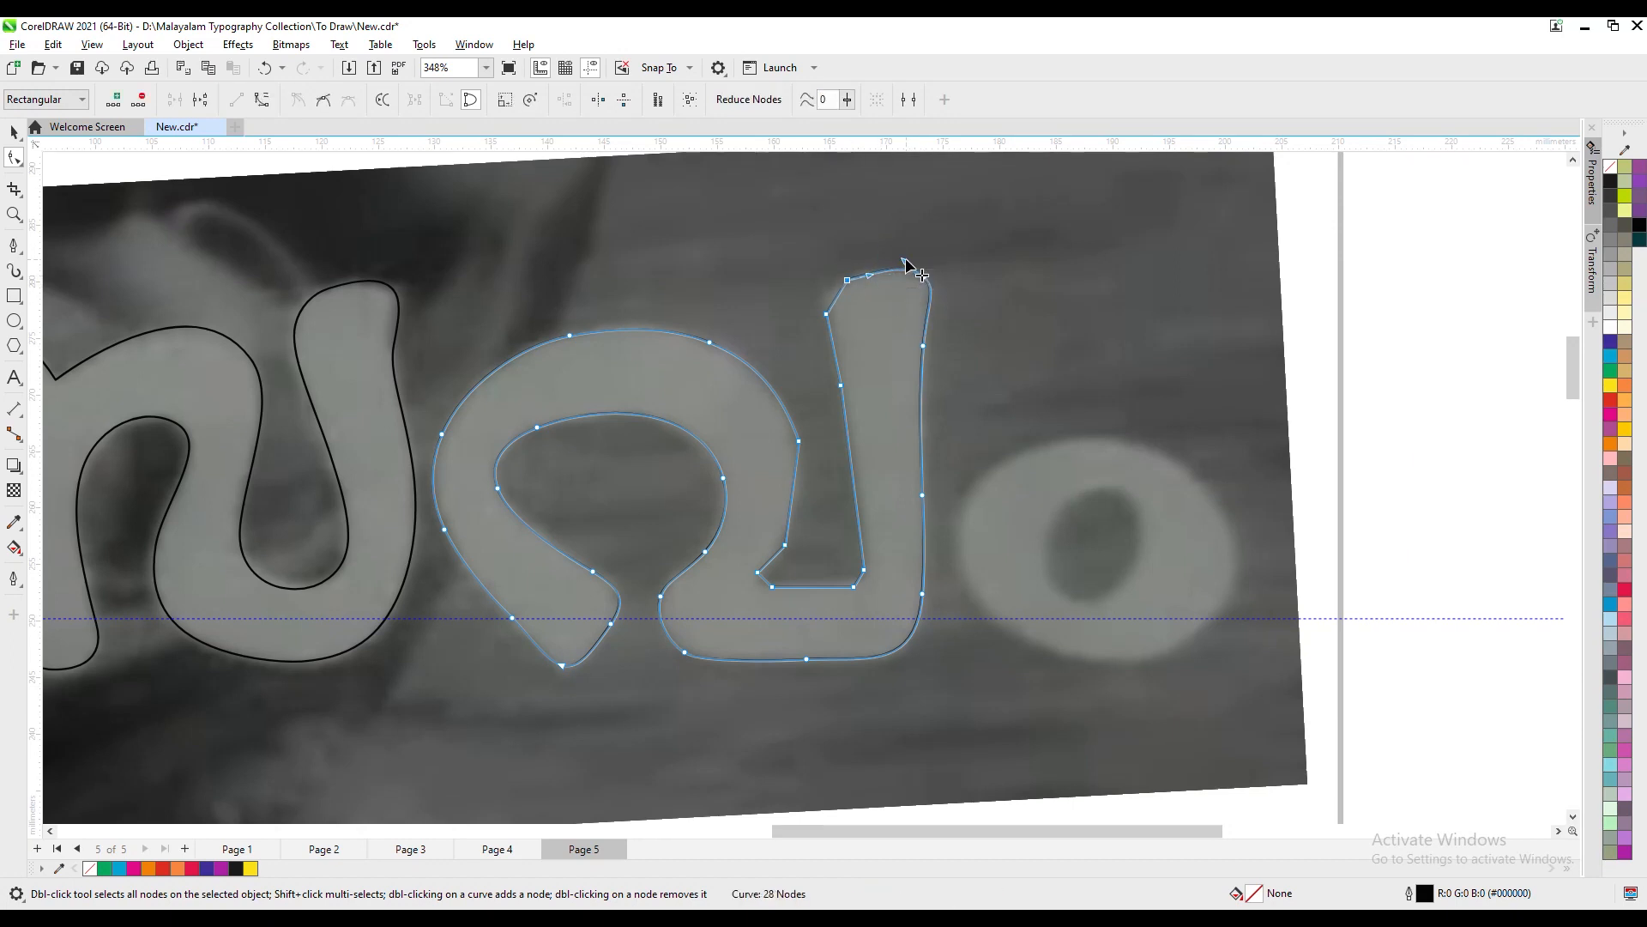
drag(876, 274, 874, 271)
drag(866, 570, 872, 584)
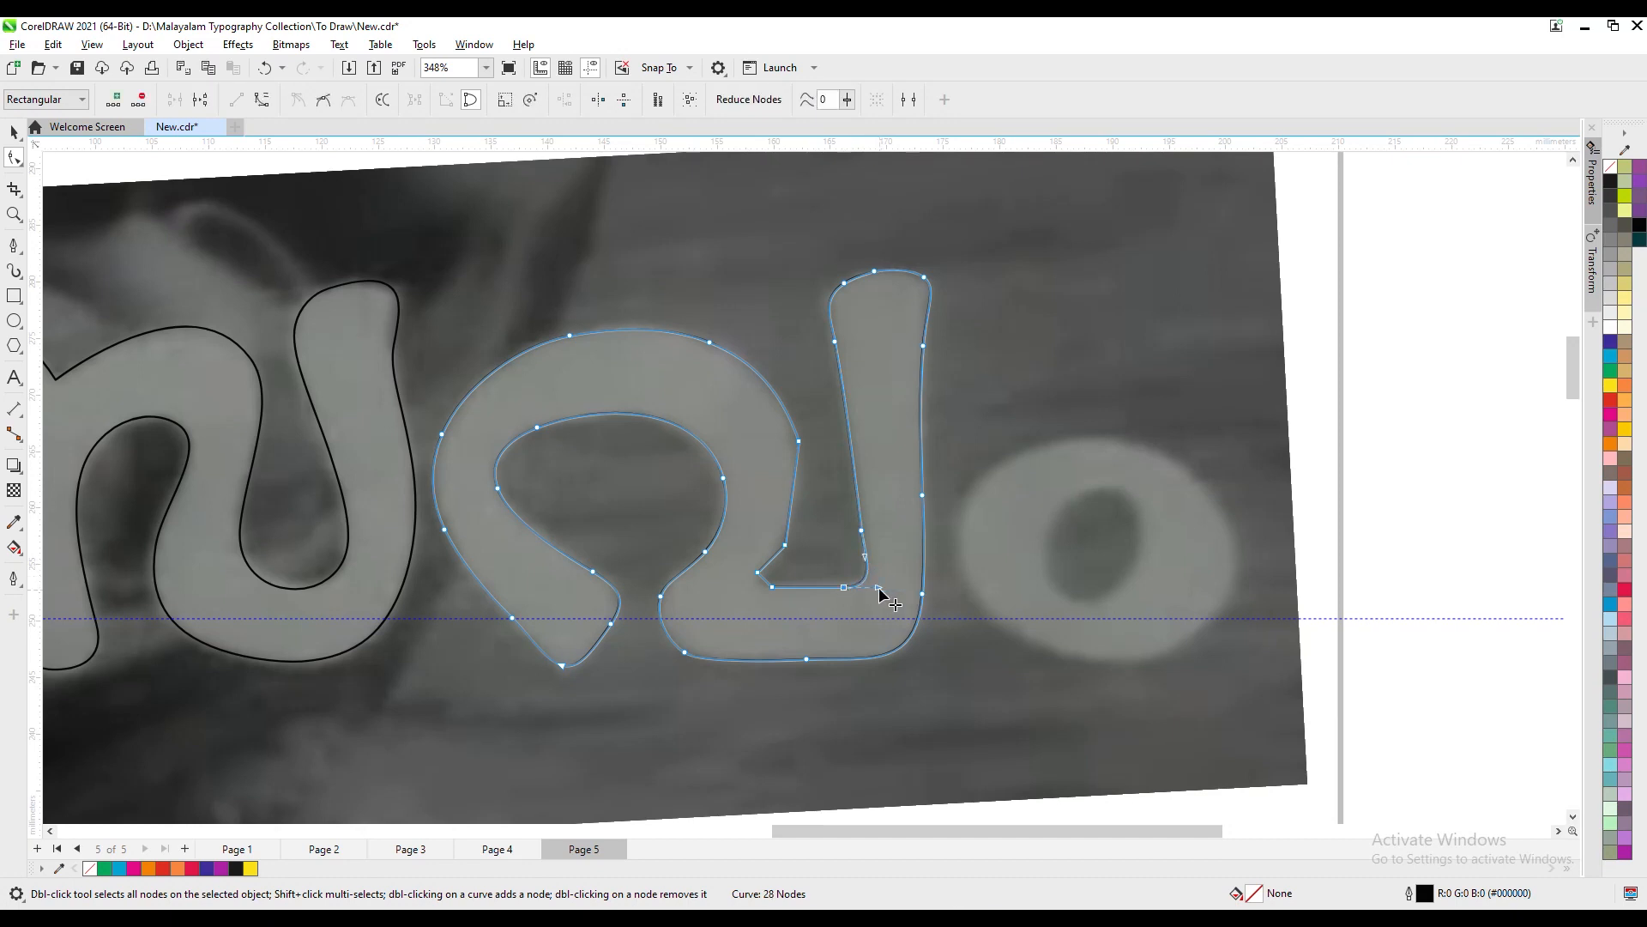
- Refine the notch between the third letter's bowl and stem, and smooth the bowl's right outer edge
click(751, 572)
mouse_move(757, 570)
mouse_down()
mouse_move(748, 583)
mouse_move(785, 587)
mouse_move(771, 565)
mouse_up()
key(c)
click(799, 441)
key(Delete)
double_click(795, 444)
drag(794, 444, 796, 436)
click(711, 343)
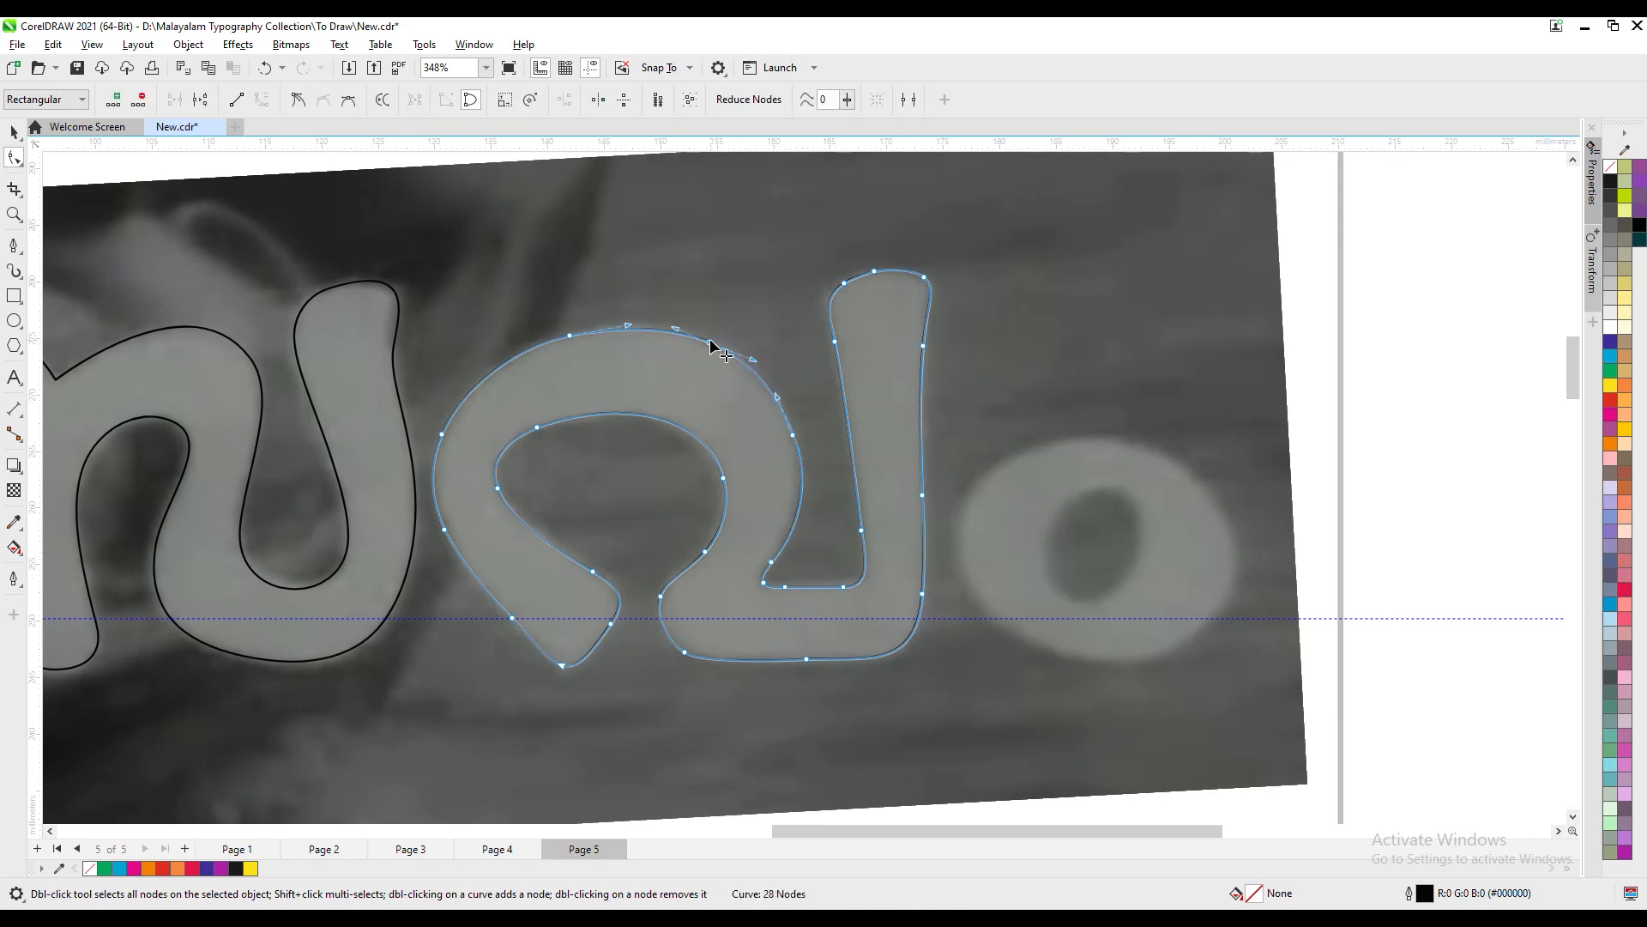
- Draw a closed straight-segment outline around the last round letter with the Pen tool
key(Escape)
key(p)
click(1033, 446)
click(952, 540)
click(1013, 635)
click(1116, 662)
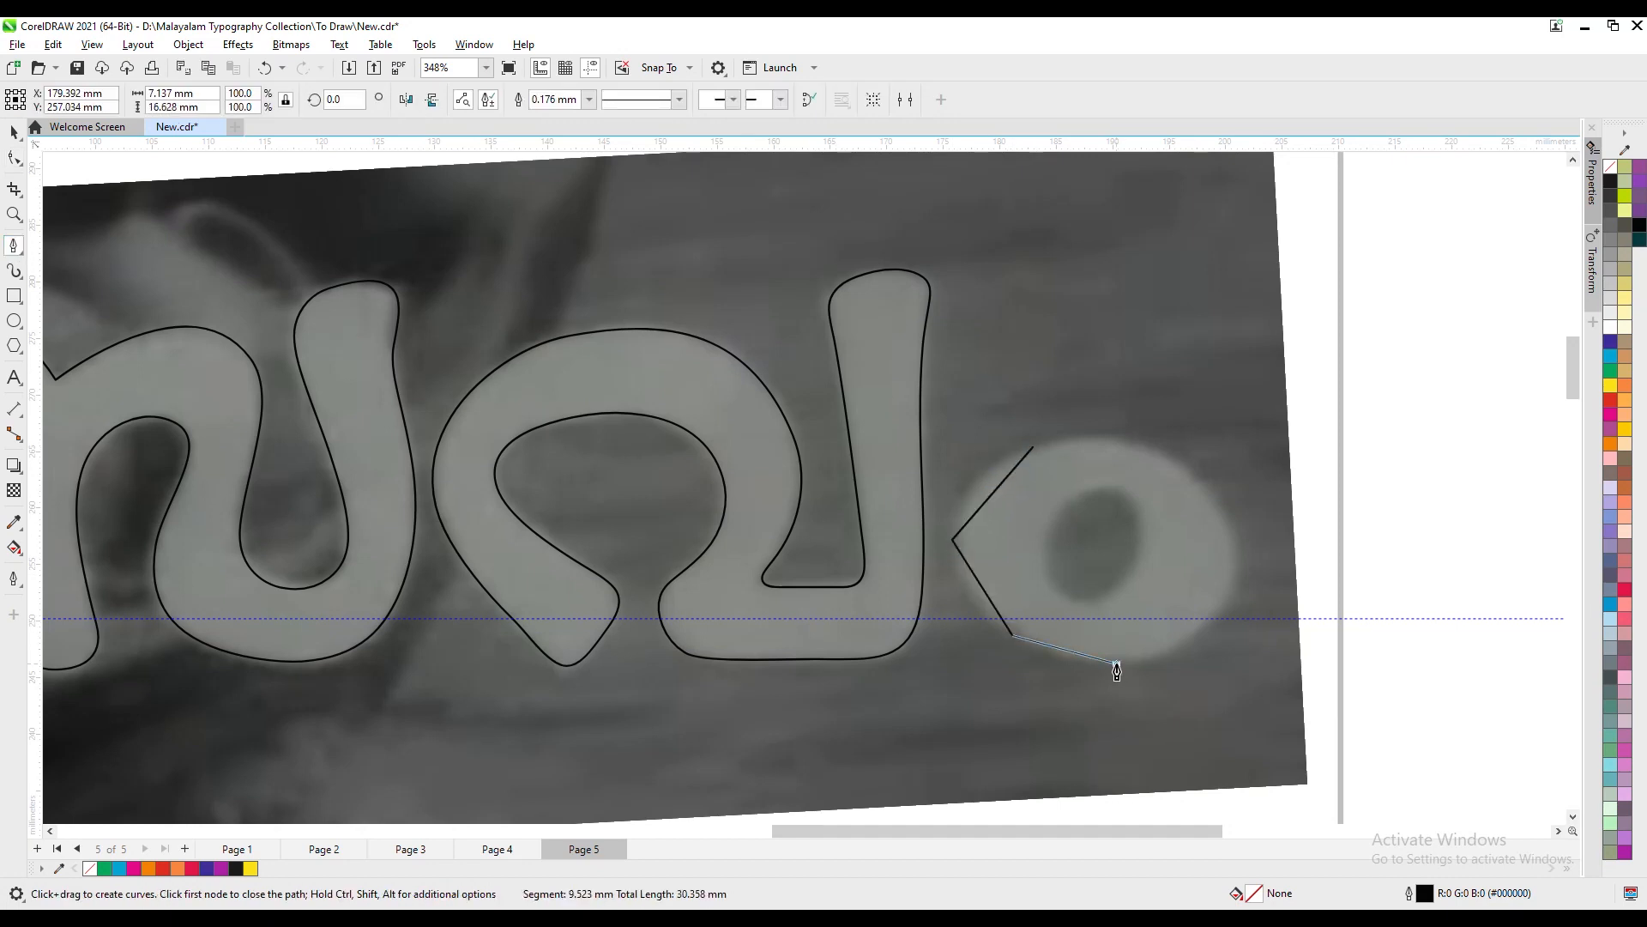
click(1186, 459)
click(1073, 434)
- Convert the round letter's outline to curves and smooth its left side and top by repositioning nodes
key(ctrl+q)
drag(970, 576, 958, 515)
drag(1017, 397, 1050, 468)
key(Delete)
drag(1073, 432, 1015, 454)
click(1166, 476)
drag(1185, 463, 1122, 439)
- Curve the round letter's right side and lower-right edge by moving nodes and removing the surplus one
click(1266, 547)
drag(1239, 545, 1209, 490)
click(1257, 579)
drag(1210, 630, 1231, 591)
drag(1174, 627, 1189, 642)
click(1233, 590)
key(Delete)
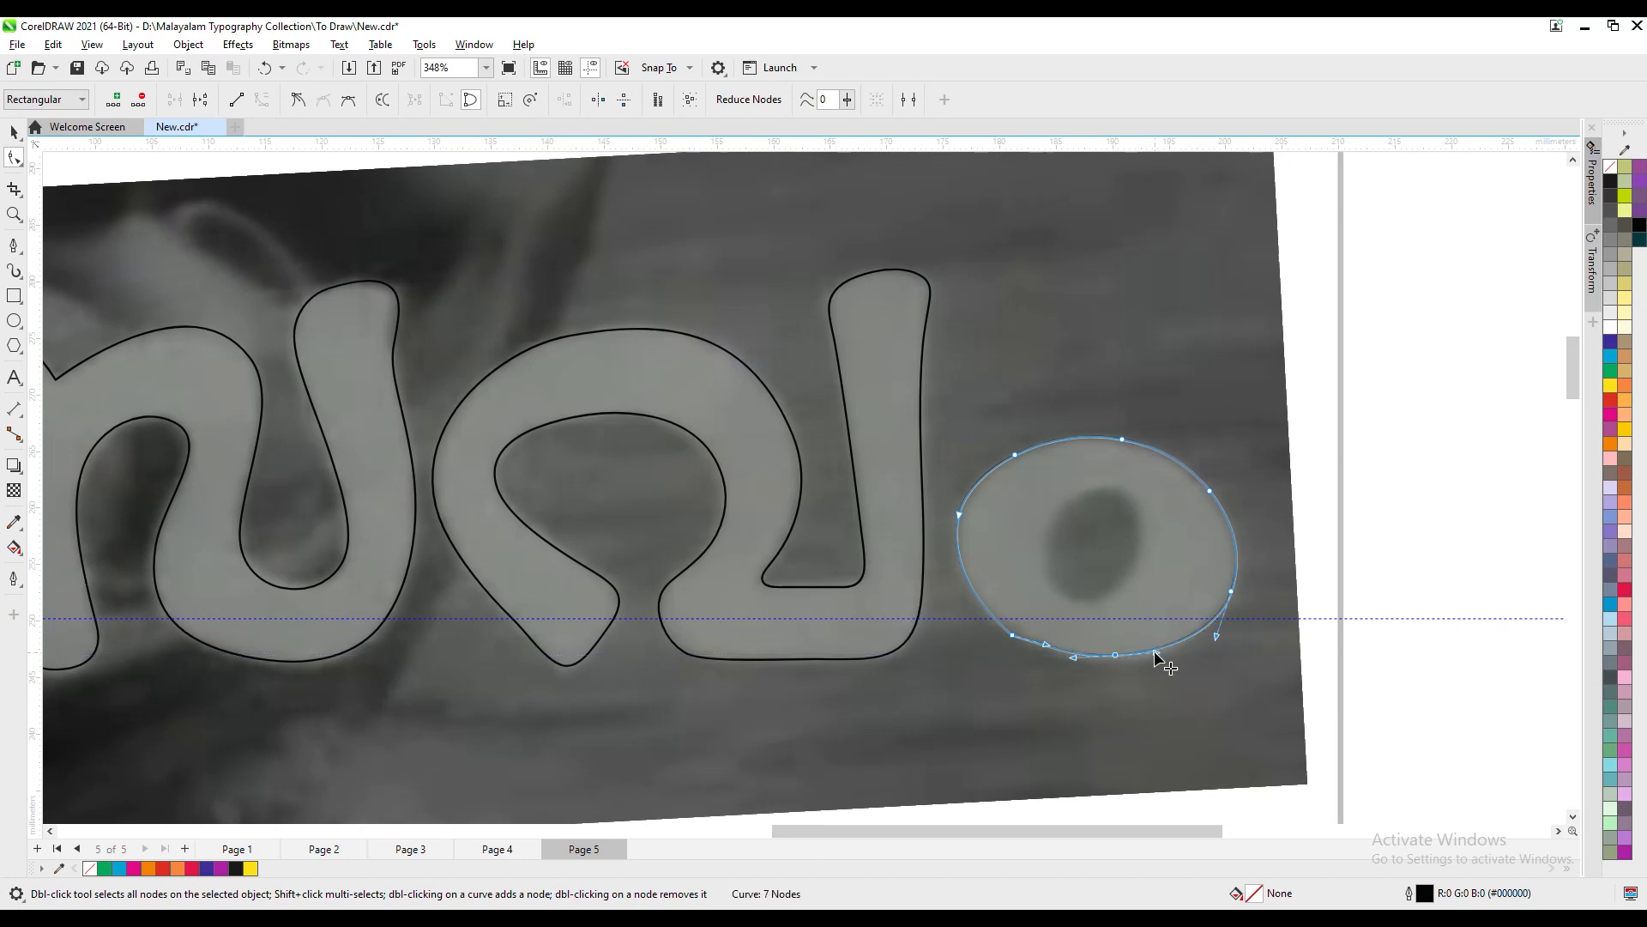
- Smooth the round letter's bottom and left side by repositioning nodes and deleting the extra left node
drag(1013, 635, 977, 597)
double_click(1112, 661)
drag(1112, 660, 1107, 661)
click(959, 515)
key(Delete)
drag(977, 597, 956, 536)
- Draw a closed straight-segment outline around the round letter's inner hole with the Pen tool
click(1104, 470)
click(14, 245)
click(1069, 496)
click(1042, 540)
click(1047, 585)
click(1069, 608)
click(1103, 603)
click(1137, 574)
click(1145, 526)
- Shape the round letter's inner hole into a smooth oval by adjusting nodes and deleting the surplus ones
click(14, 158)
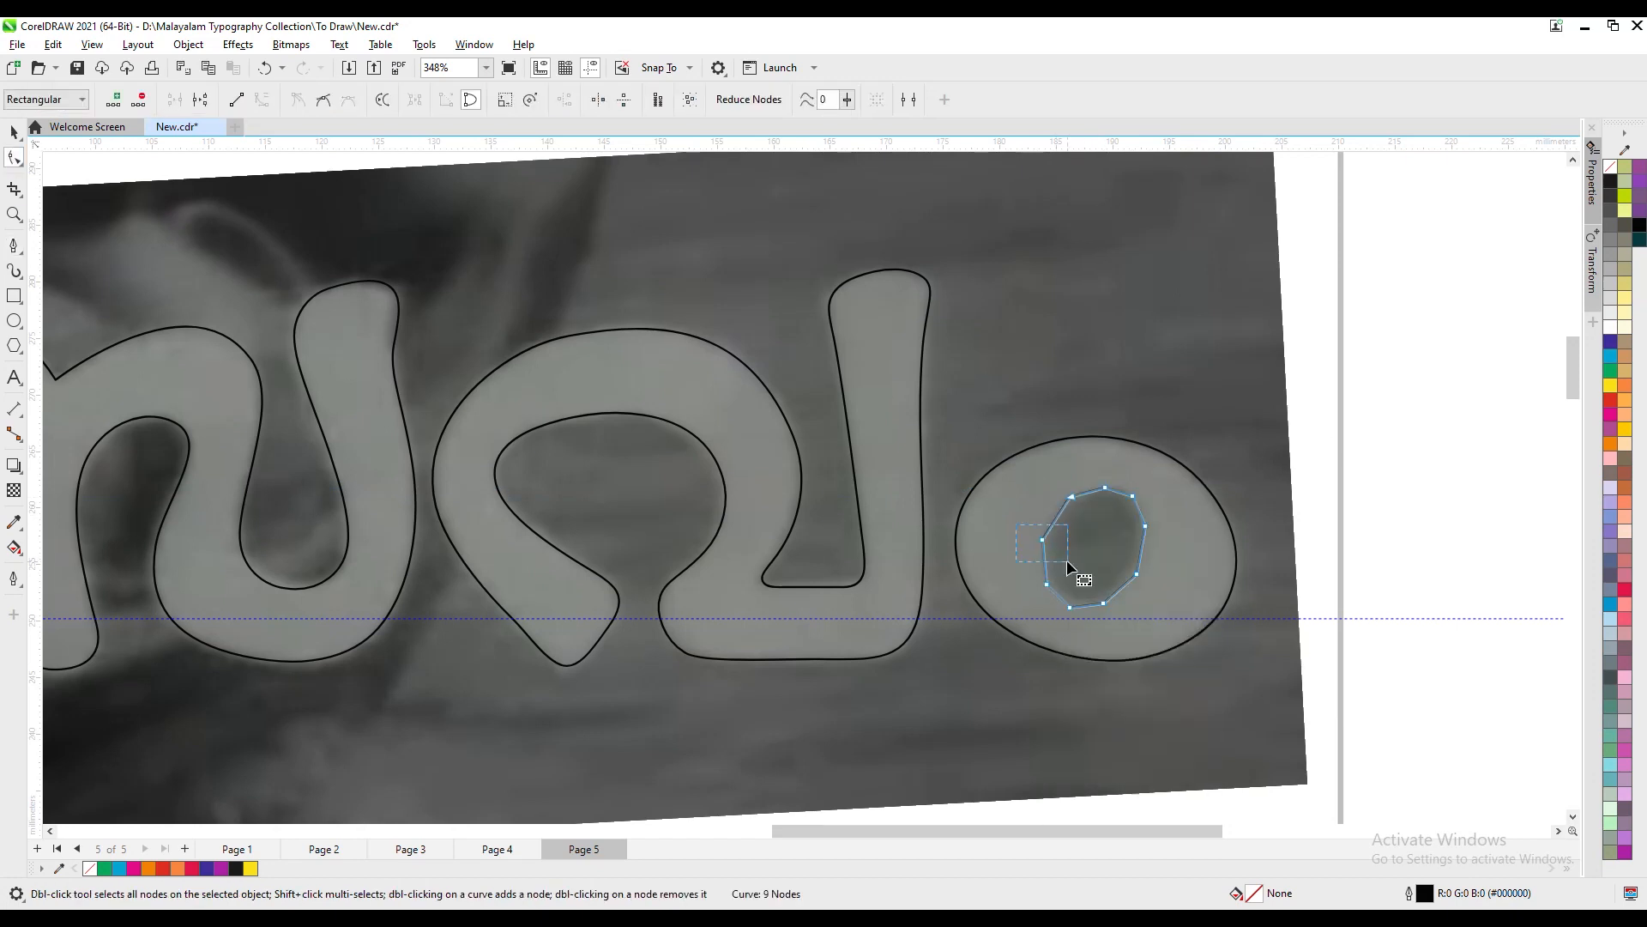
key(Right)
key(Right)
key(Down)
drag(1145, 525, 1141, 515)
drag(1137, 574, 1132, 573)
key(Down)
double_click(1103, 603)
key(Delete)
drag(1035, 538, 1039, 593)
key(Delete)
- Combine the round letter's outer outline with its inner hole into a single curve
click(14, 133)
shift+click(1108, 438)
key(ctrl+l)
- Combine all the traced letters into one curve with a magenta fill and no outline
key(F4)
shift+click(1265, 476)
shift+click(941, 450)
shift+click(412, 413)
key(ctrl+l)
click(1610, 414)
- Delete the poster image behind the traced lettering
scroll(1154, 533, down, 3)
click(1338, 378)
right_click(1271, 430)
click(1314, 466)
key(Delete)
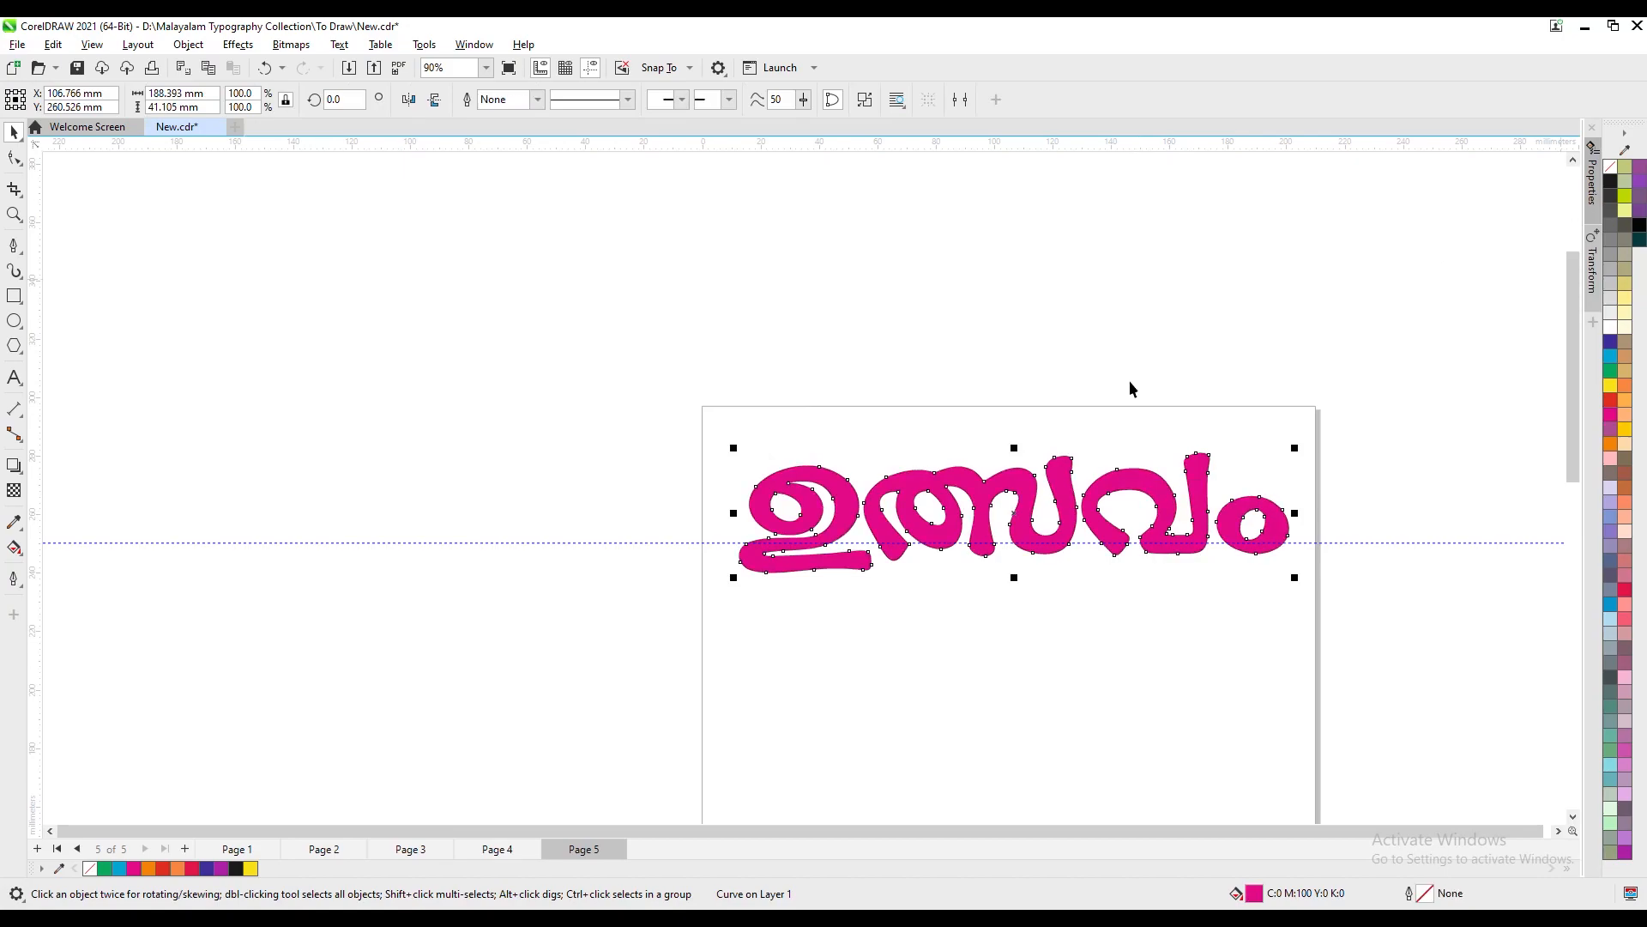